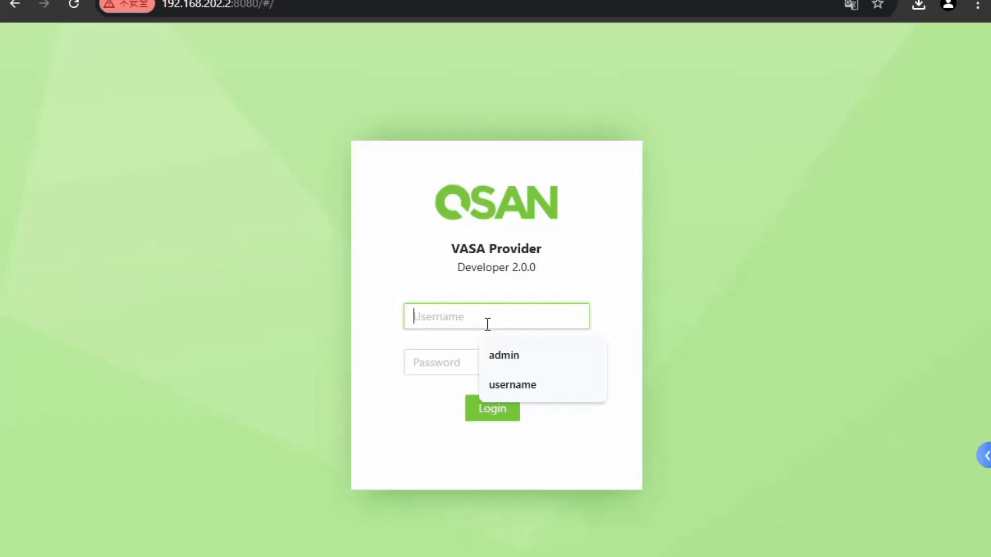
Log in to the QSAN VASA Provider web console with the existing account's username and password
{"action": "type", "text": "username"}
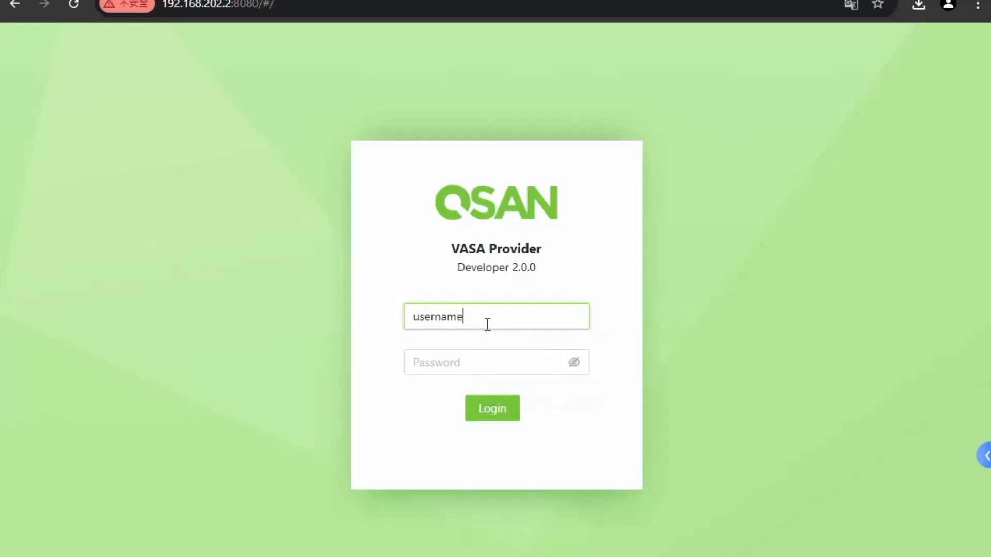
{"action": "left_click", "coordinate": [463, 356]}
{"action": "type", "text": "••"}
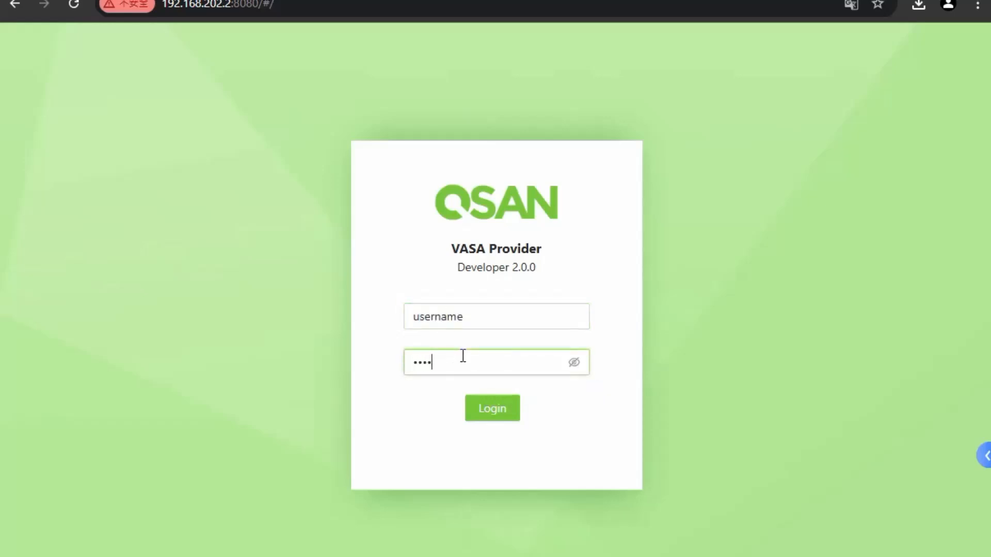
{"action": "type", "text": "•••••••"}
{"action": "left_click", "coordinate": [499, 410]}
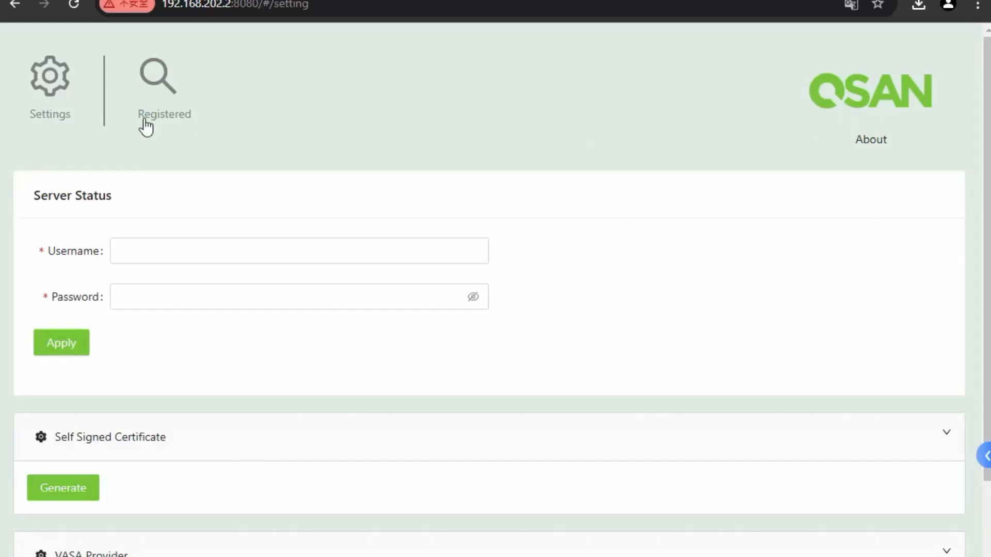
Apply new Server Status credentials with username user1 and a new password
{"action": "scroll", "coordinate": [91, 194], "scroll_direction": "down", "scroll_amount": 2}
{"action": "scroll", "coordinate": [83, 199], "scroll_direction": "up", "scroll_amount": 2}
{"action": "left_click", "coordinate": [148, 249]}
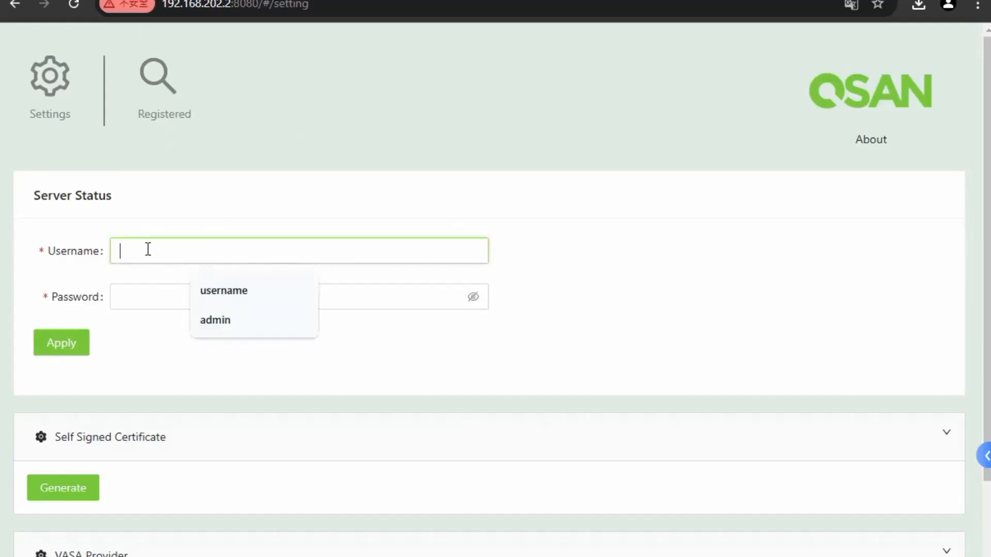
{"action": "type", "text": "u"}
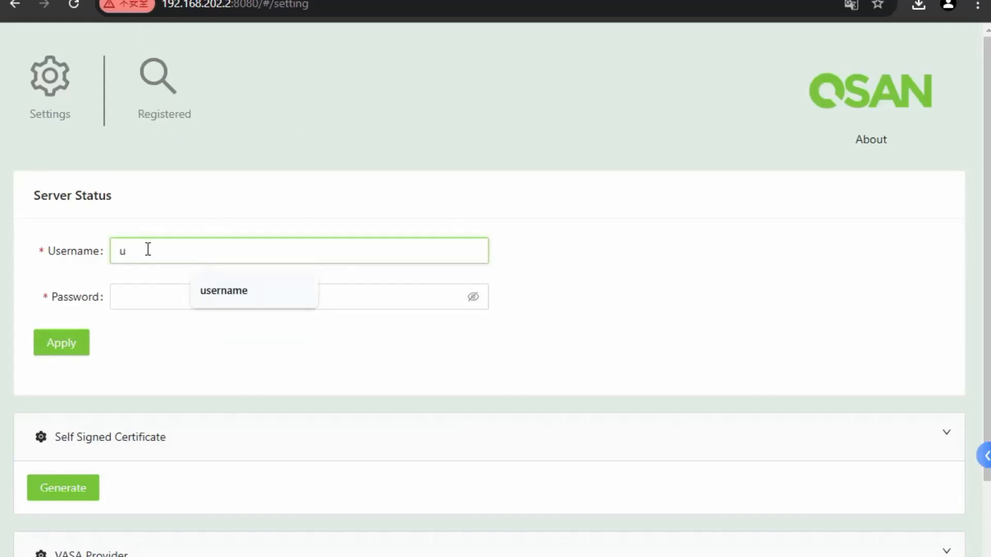
{"action": "type", "text": "ser1"}
{"action": "left_click", "coordinate": [141, 294]}
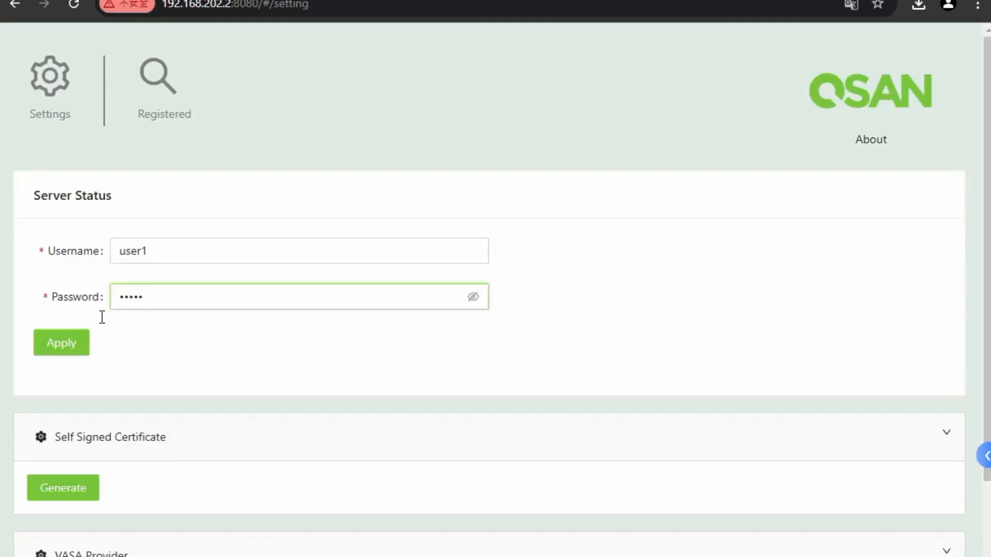
{"action": "left_click", "coordinate": [77, 345]}
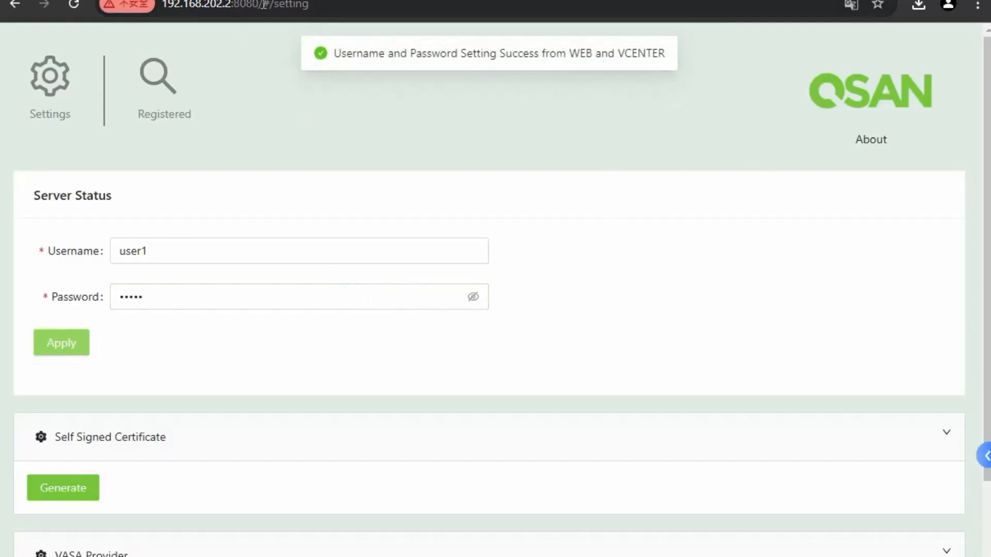
Reload the console's login page and sign back in as user1
{"action": "left_click_drag", "start_coordinate": [263, 5], "coordinate": [342, 5]}
{"action": "key", "text": "BackSpace"}
{"action": "key", "text": "BackSpace"}
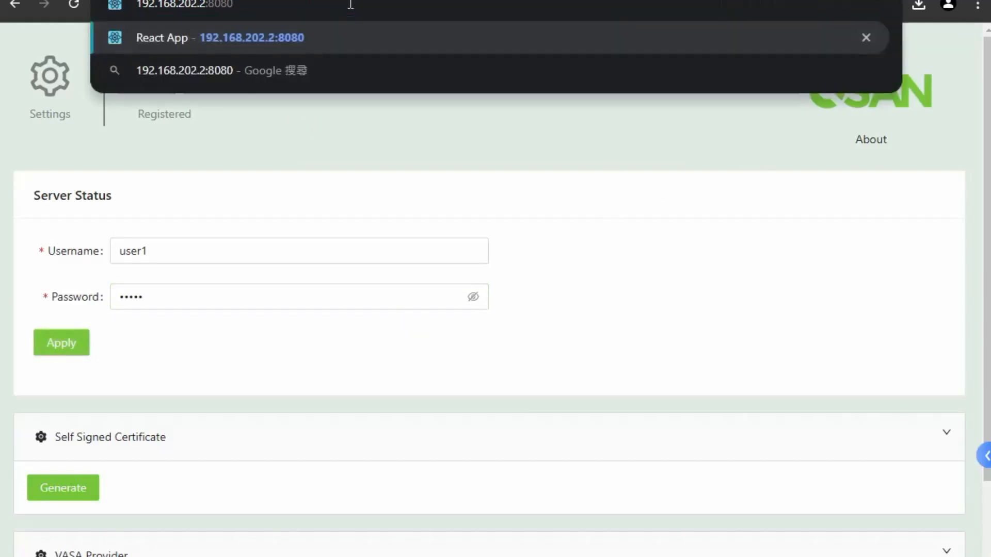
{"action": "key", "text": "Return"}
{"action": "left_click", "coordinate": [453, 309]}
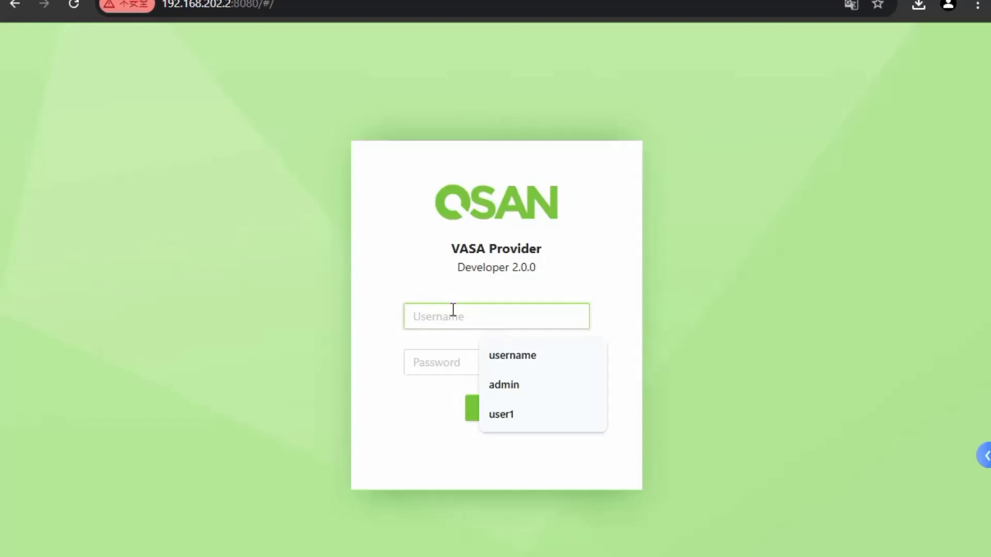
{"action": "type", "text": "user1"}
{"action": "left_click", "coordinate": [438, 361]}
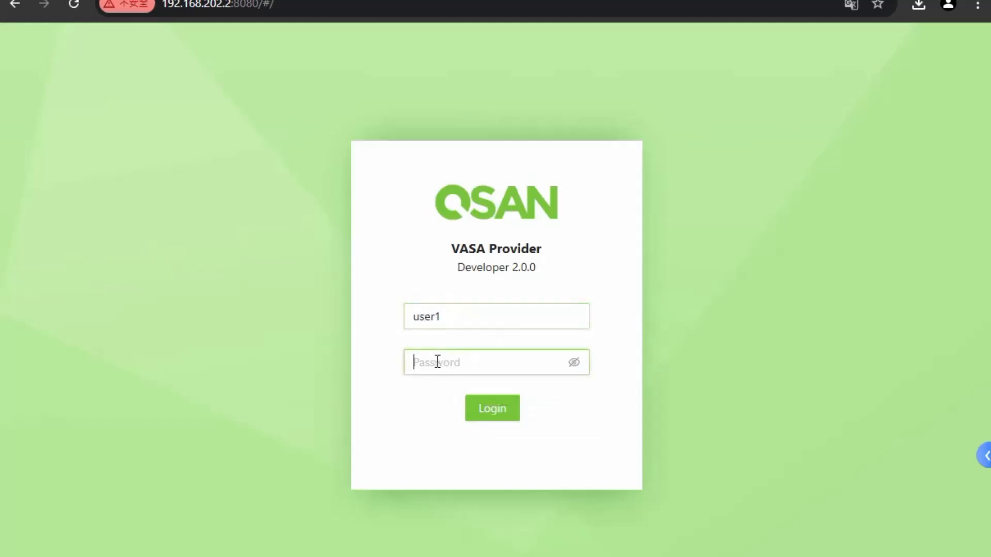
{"action": "type", "text": "•"}
{"action": "left_click", "coordinate": [475, 403]}
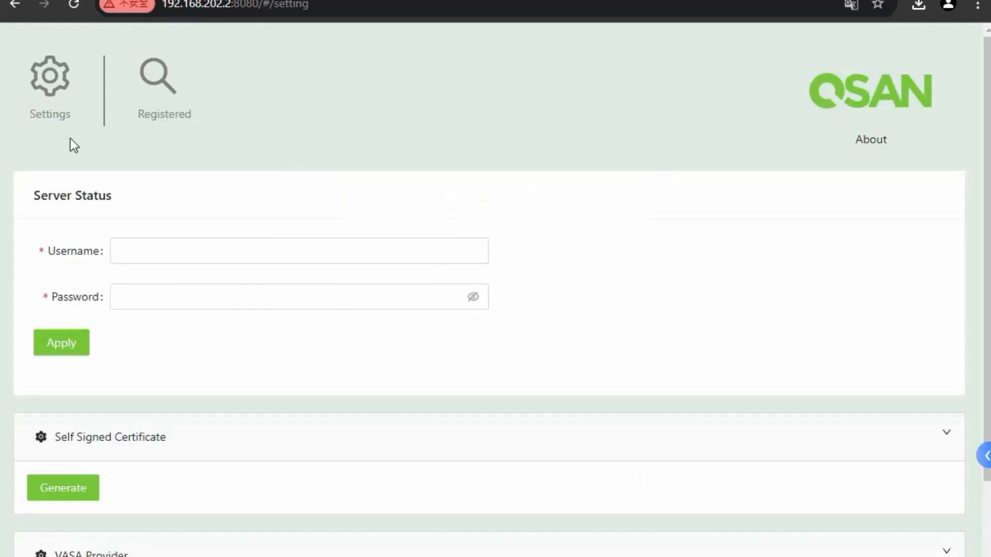
Generate the self-signed certificate and keep the downloaded vasa.cert file
{"action": "left_click", "coordinate": [479, 298]}
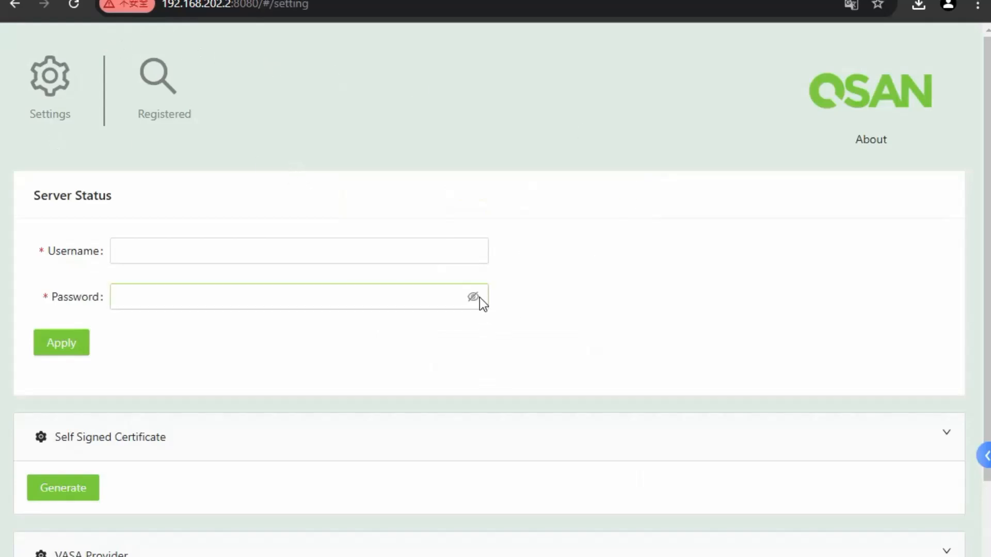
{"action": "scroll", "coordinate": [498, 326], "scroll_direction": "down", "scroll_amount": 3}
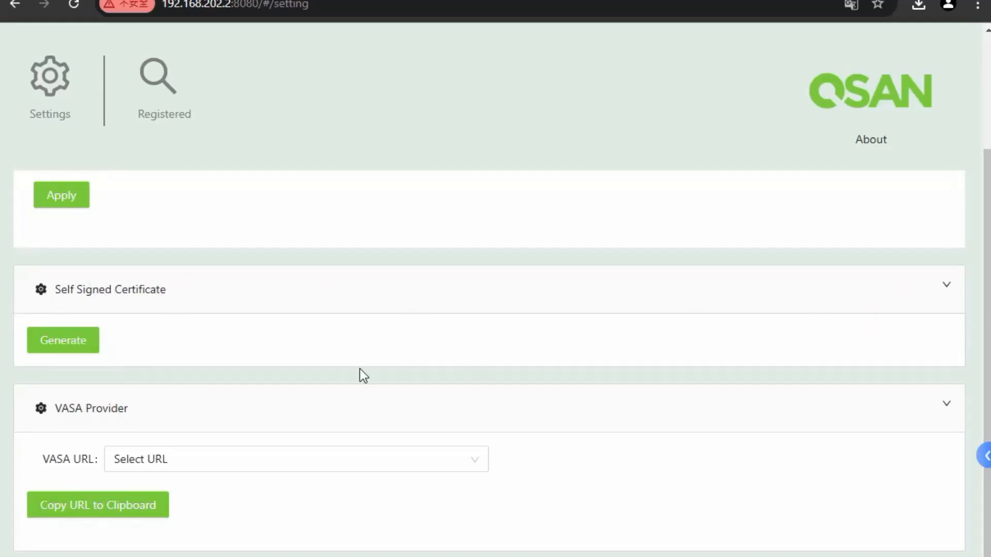
{"action": "left_click", "coordinate": [77, 355]}
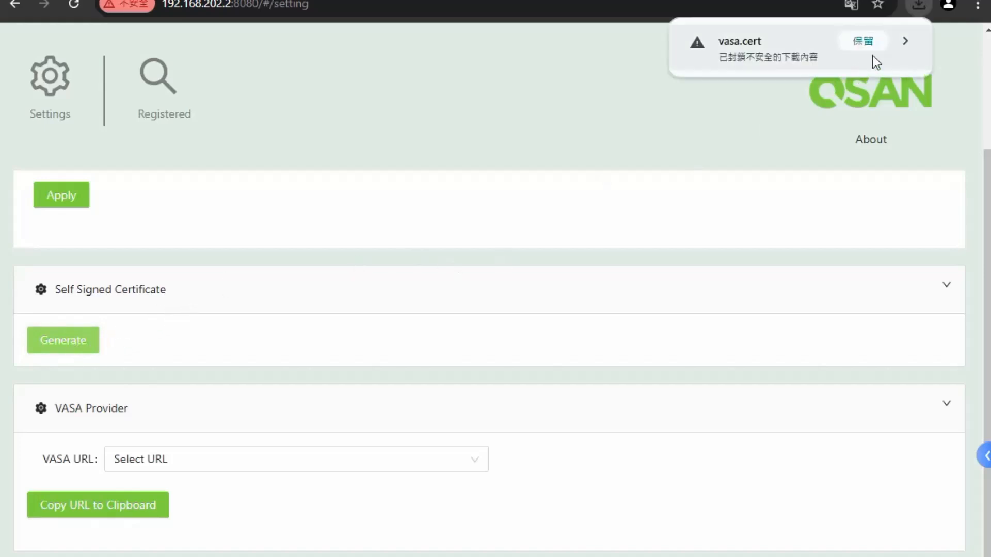
{"action": "left_click", "coordinate": [863, 41]}
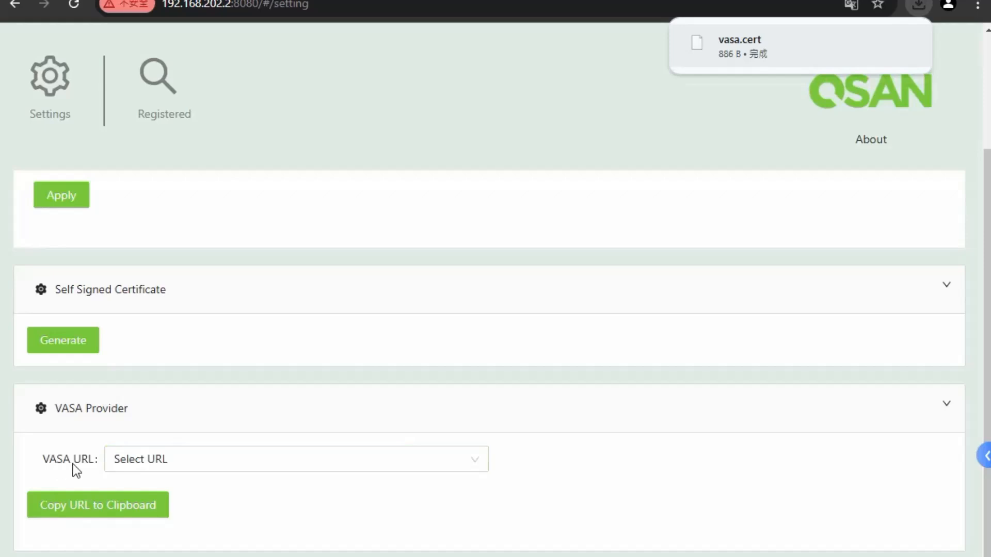
Copy the version.xml VASA URL to the clipboard and view the empty Registered list
{"action": "left_click", "coordinate": [476, 464]}
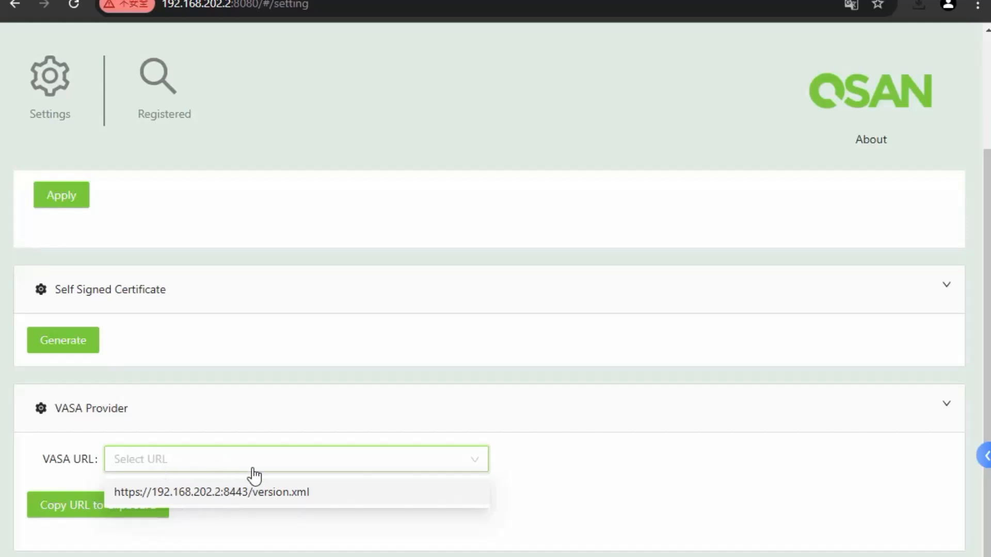
{"action": "left_click", "coordinate": [288, 497]}
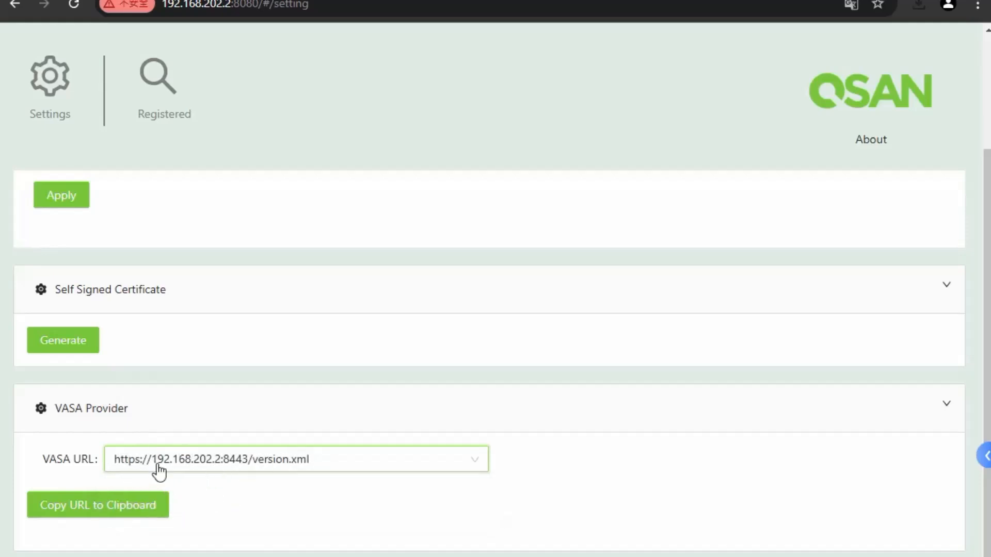
{"action": "left_click", "coordinate": [160, 511]}
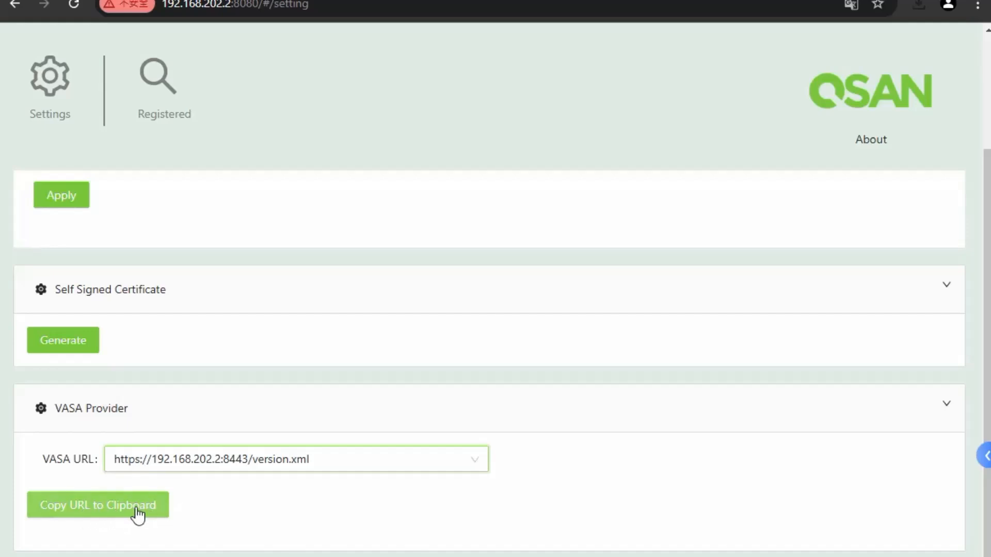
{"action": "left_click", "coordinate": [161, 77]}
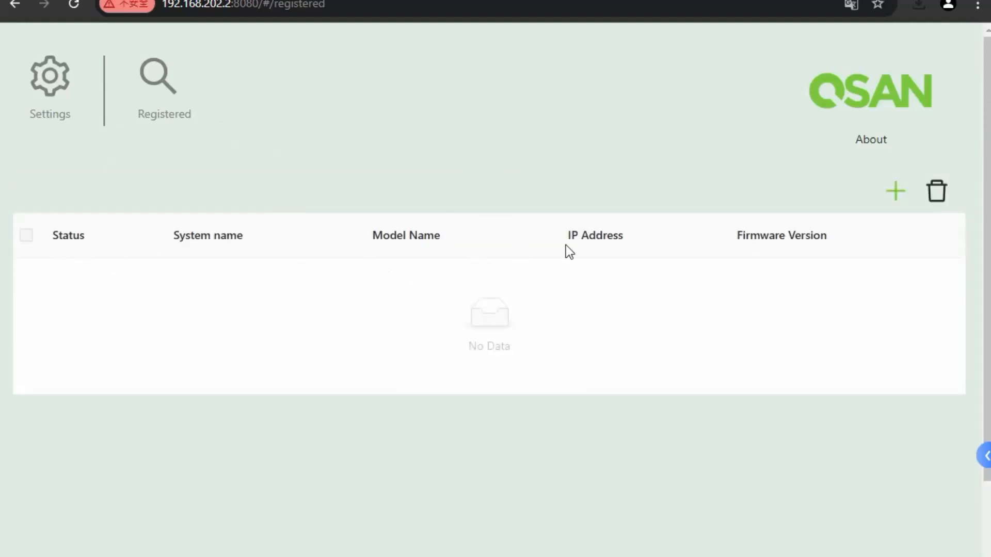
Register the XN8116S storage system at IP 192.168.195.1 with the admin login
{"action": "left_click", "coordinate": [894, 194]}
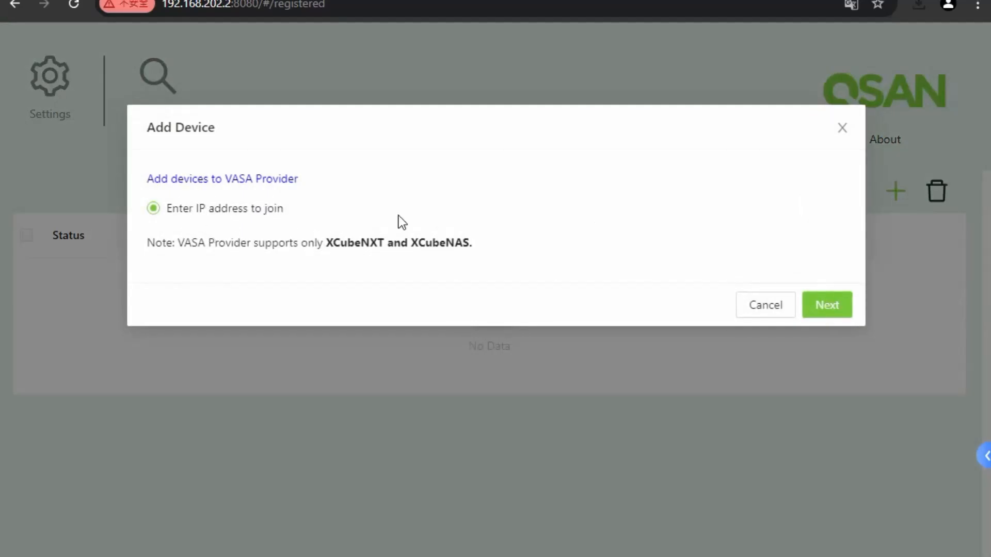
{"action": "left_click", "coordinate": [827, 306]}
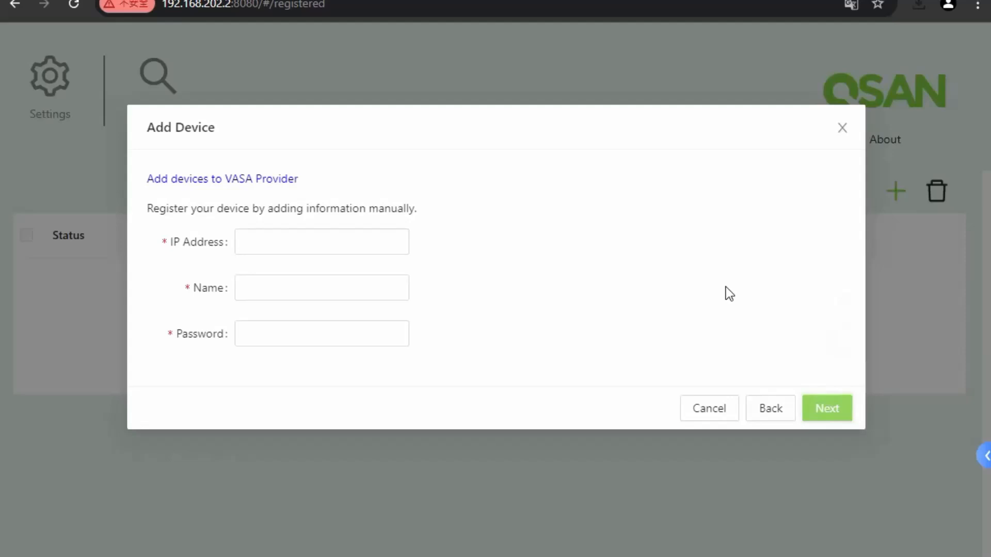
{"action": "left_click", "coordinate": [295, 236]}
{"action": "type", "text": "192"}
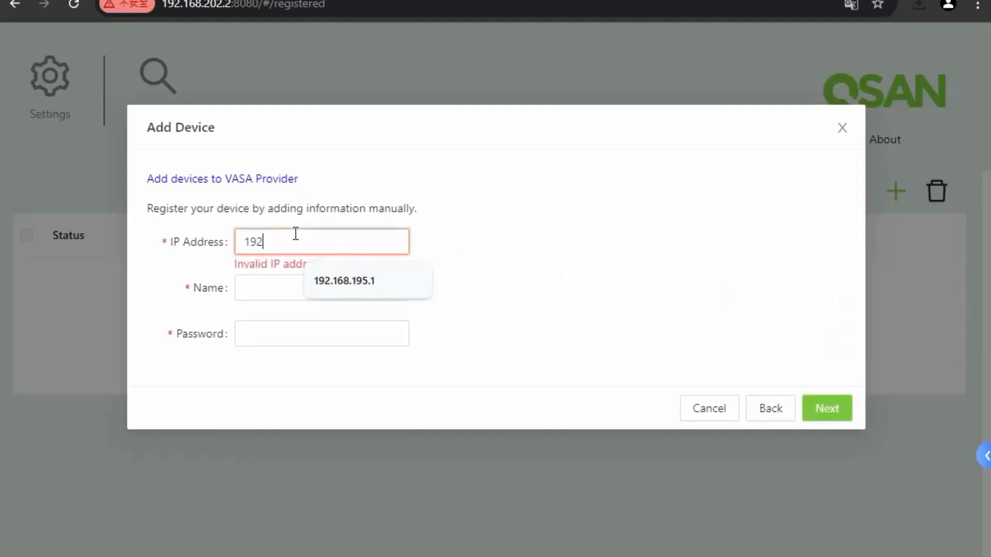
{"action": "type", "text": ".168.195.1"}
{"action": "left_click", "coordinate": [283, 279]}
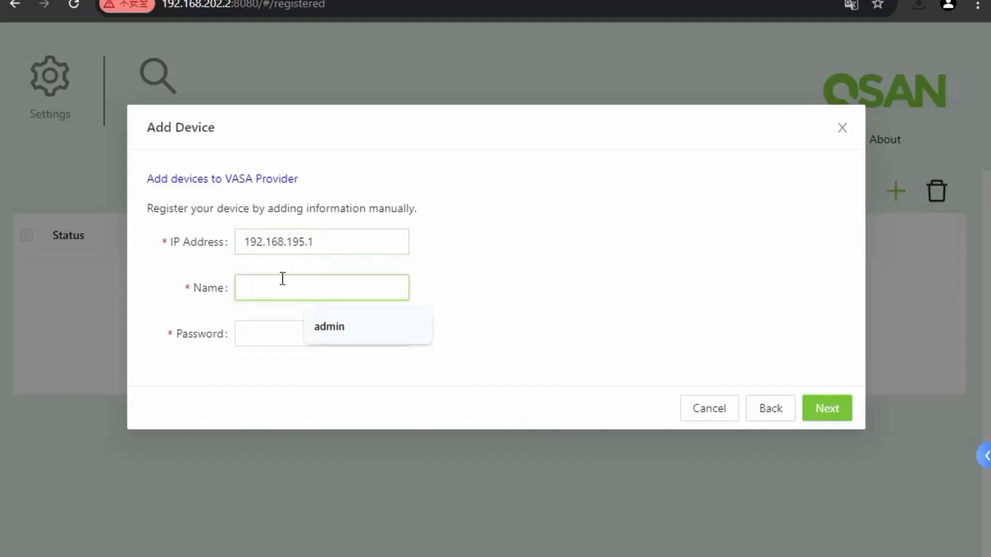
{"action": "type", "text": "admin"}
{"action": "left_click", "coordinate": [264, 333]}
{"action": "type", "text": "1234"}
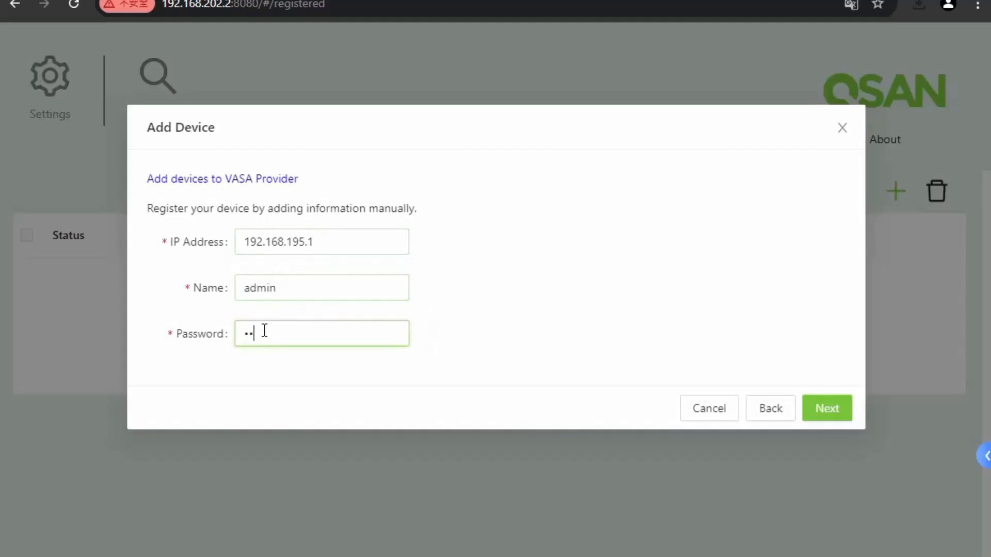
{"action": "left_click", "coordinate": [828, 411]}
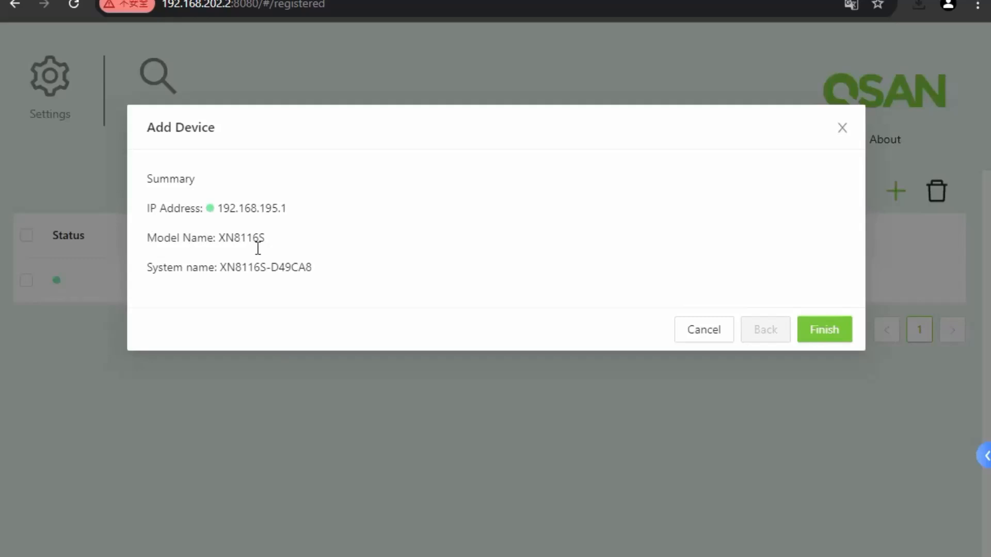
{"action": "left_click", "coordinate": [820, 330]}
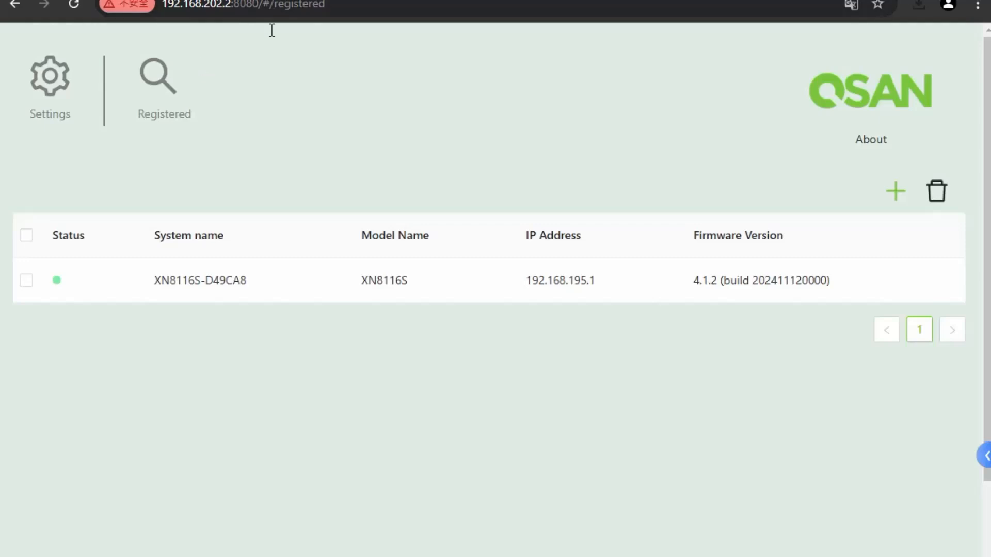
{"action": "key", "text": "ctrl+Tab"}
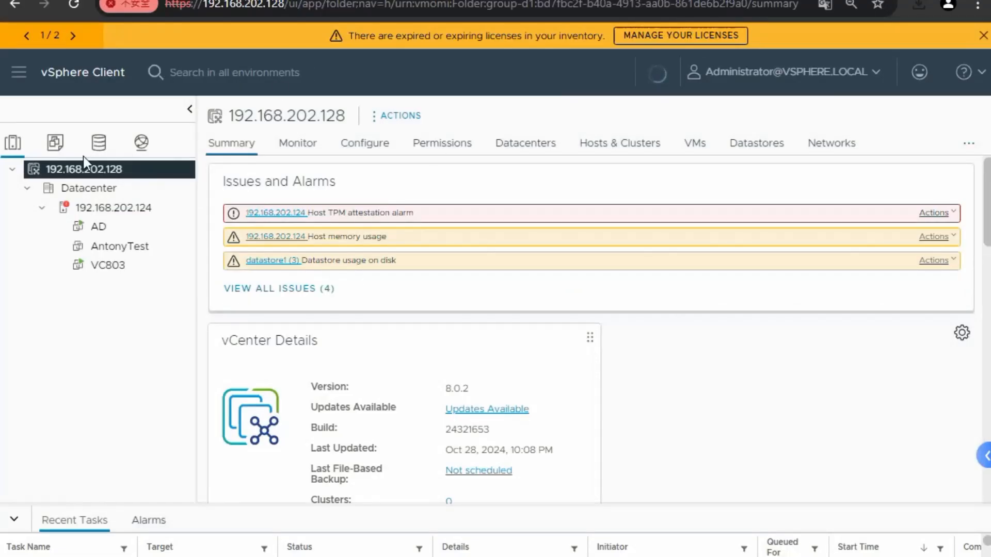
Begin a new storage provider named QSANVP under vCenter's Configure > Storage Providers
{"action": "left_click", "coordinate": [374, 151]}
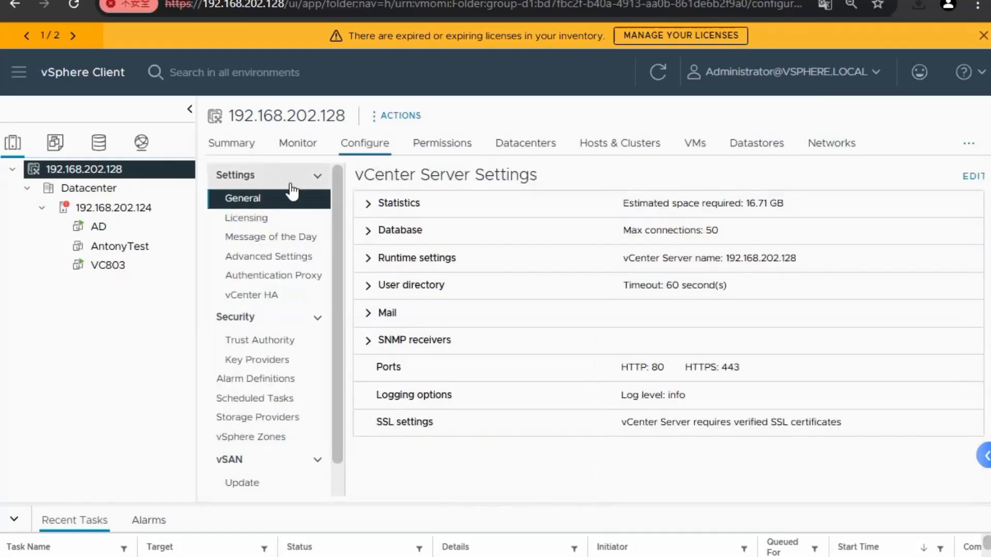
{"action": "scroll", "coordinate": [286, 326], "scroll_direction": "down", "scroll_amount": 1}
{"action": "scroll", "coordinate": [281, 417], "scroll_direction": "up", "scroll_amount": 1}
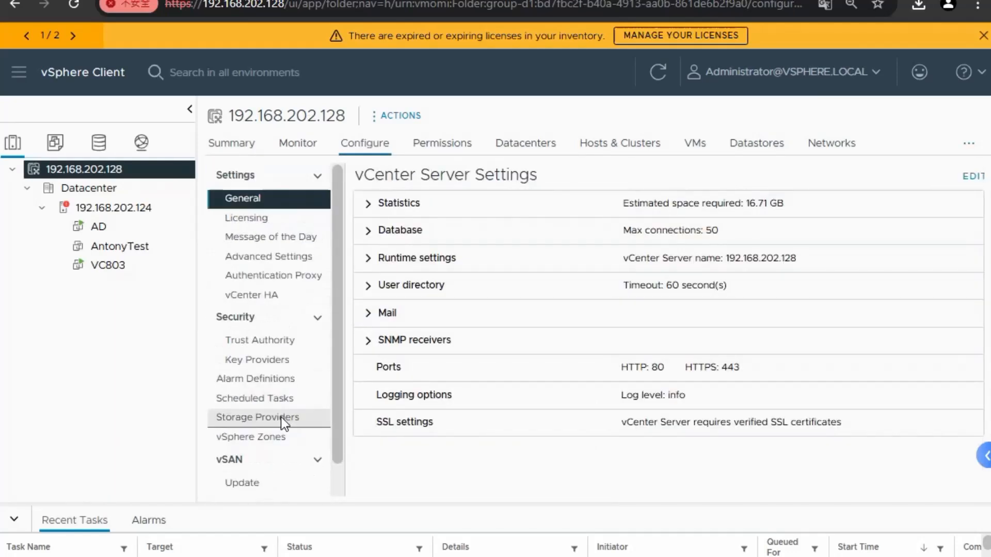
{"action": "left_click", "coordinate": [281, 418]}
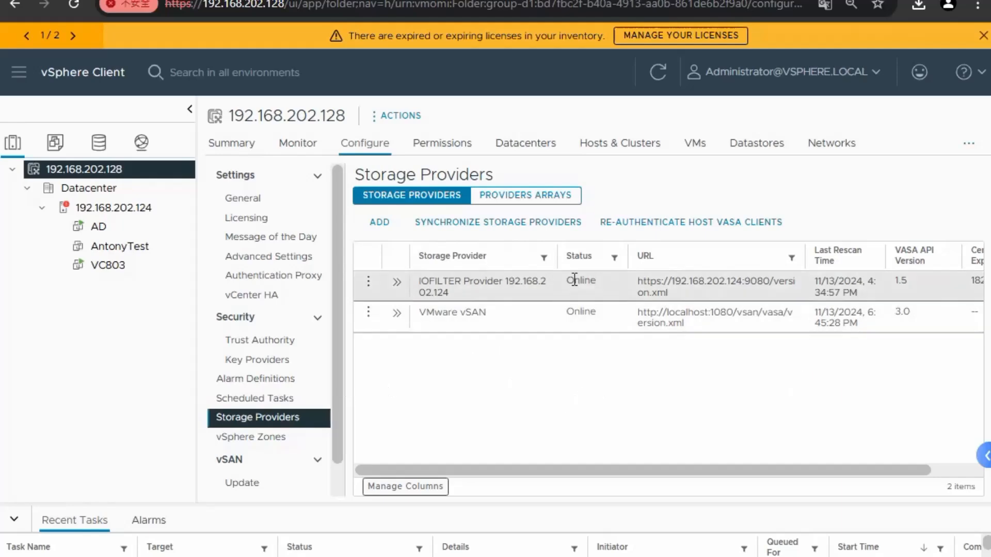
{"action": "left_click", "coordinate": [378, 223]}
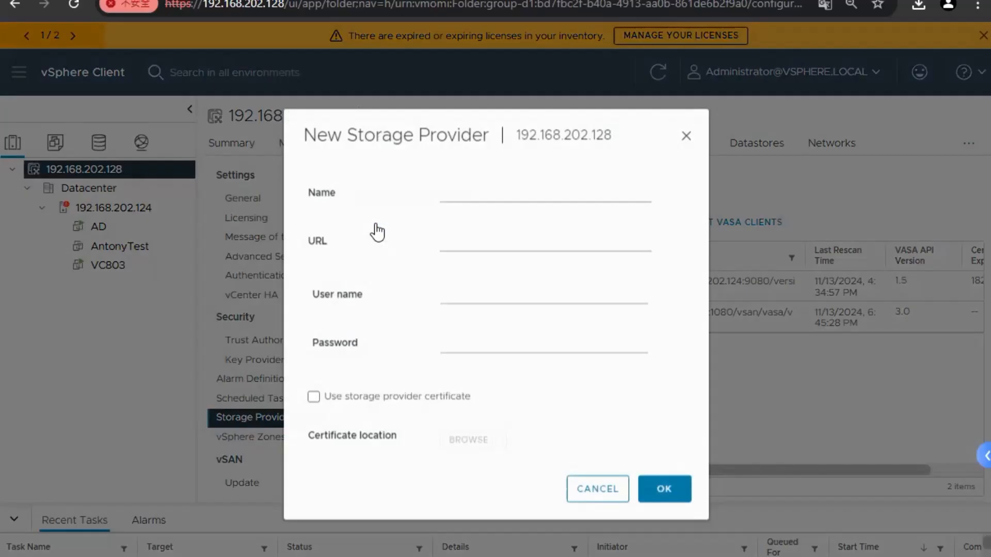
{"action": "left_click", "coordinate": [449, 194]}
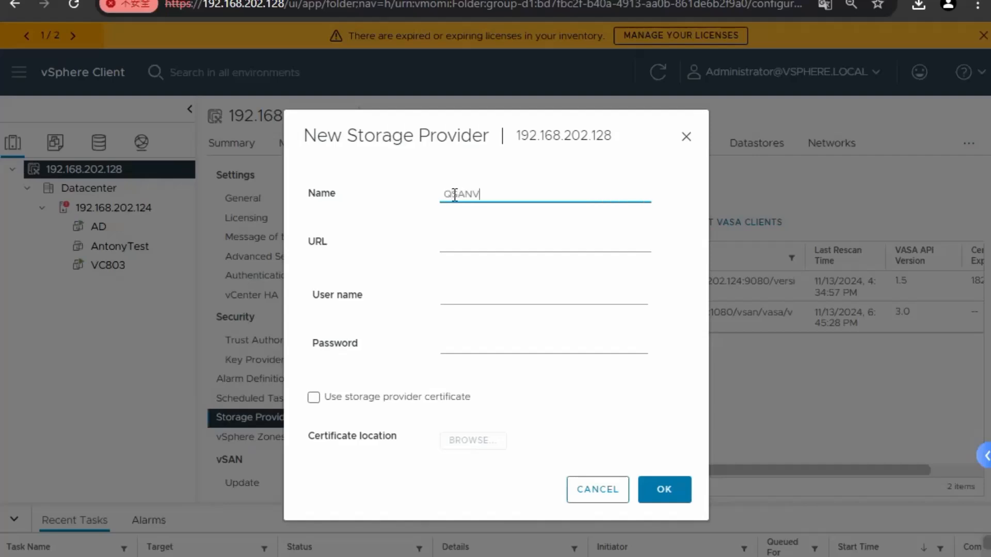
{"action": "left_click", "coordinate": [485, 242]}
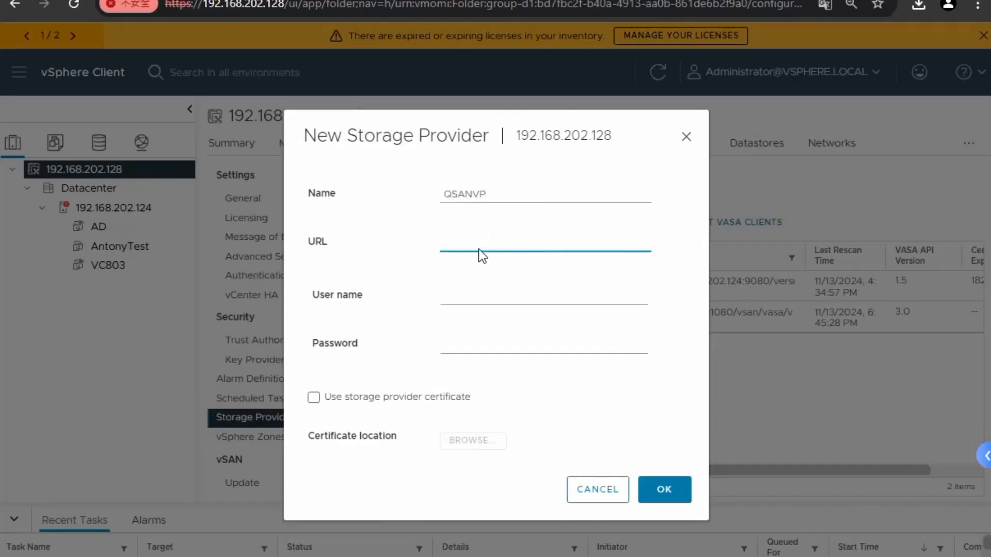
{"action": "left_click", "coordinate": [172, 1]}
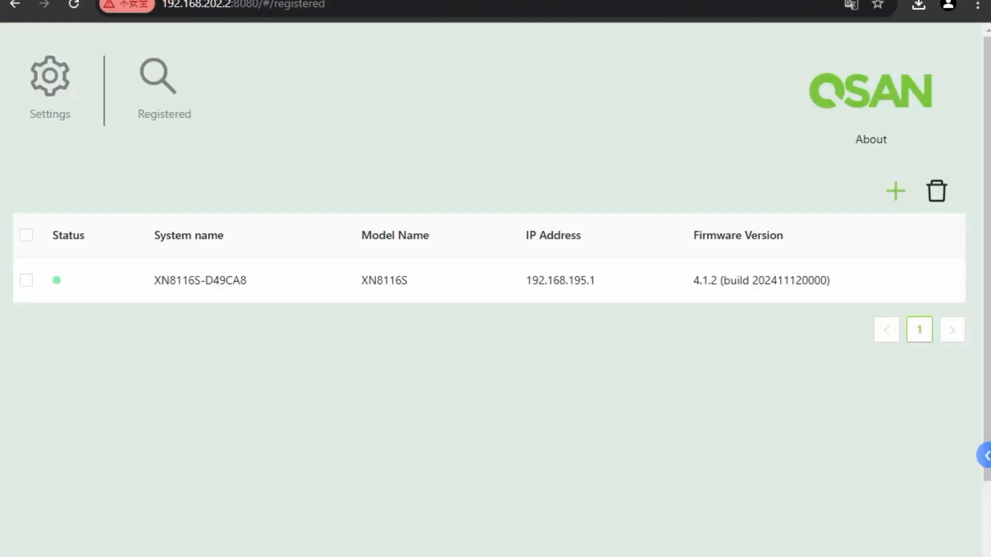
{"action": "left_click", "coordinate": [49, 90]}
{"action": "scroll", "coordinate": [128, 310], "scroll_direction": "down", "scroll_amount": 3}
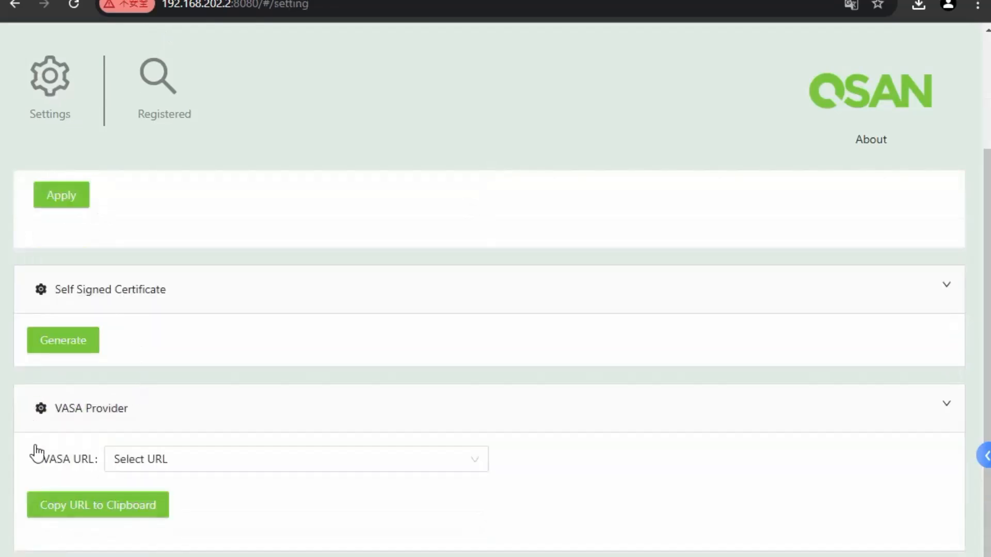
{"action": "left_click", "coordinate": [161, 462]}
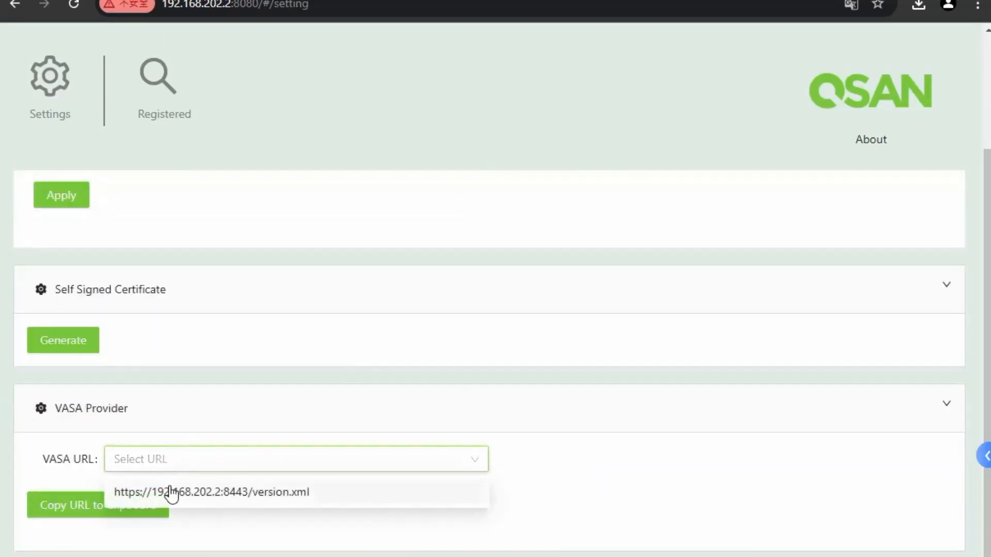
{"action": "left_click", "coordinate": [170, 490]}
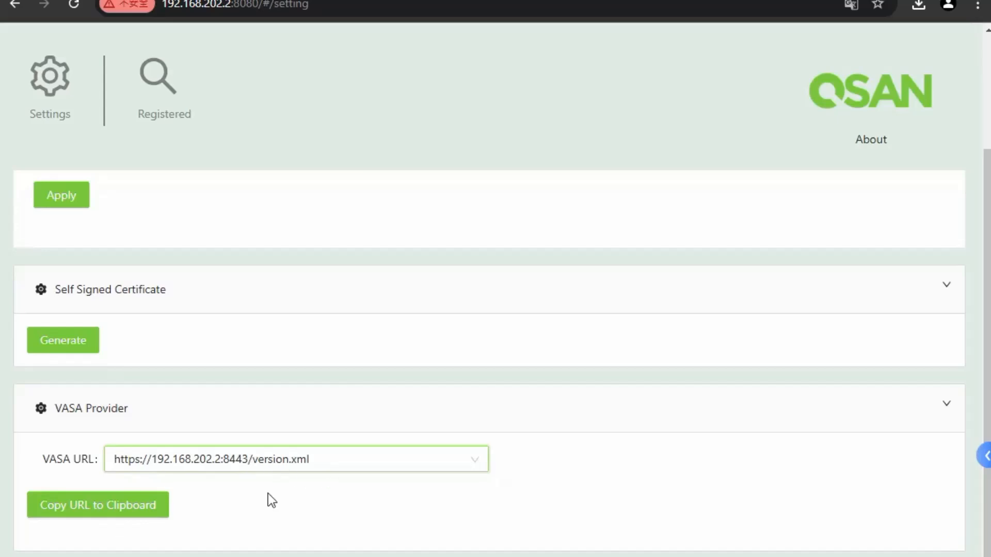
{"action": "left_click", "coordinate": [103, 515]}
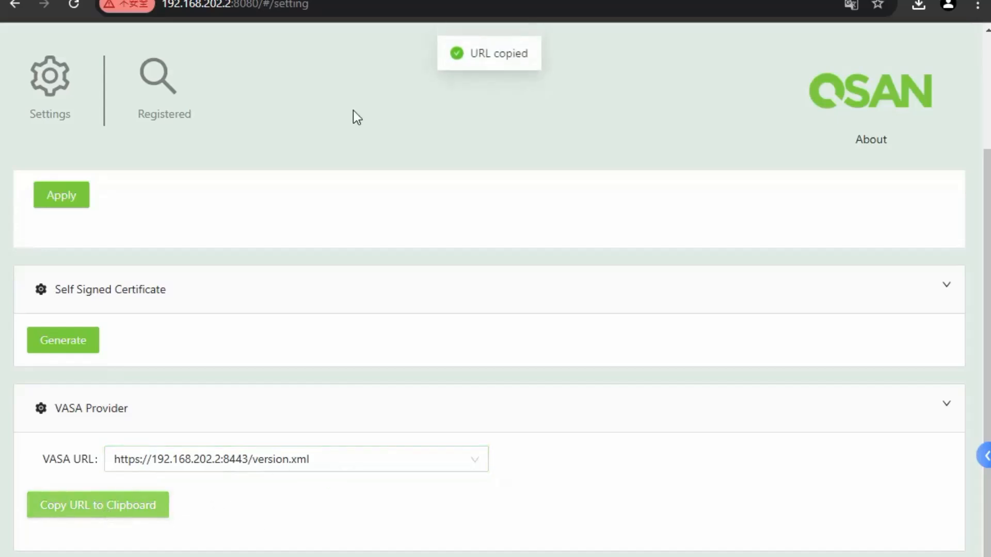
{"action": "key", "text": "ctrl+Tab"}
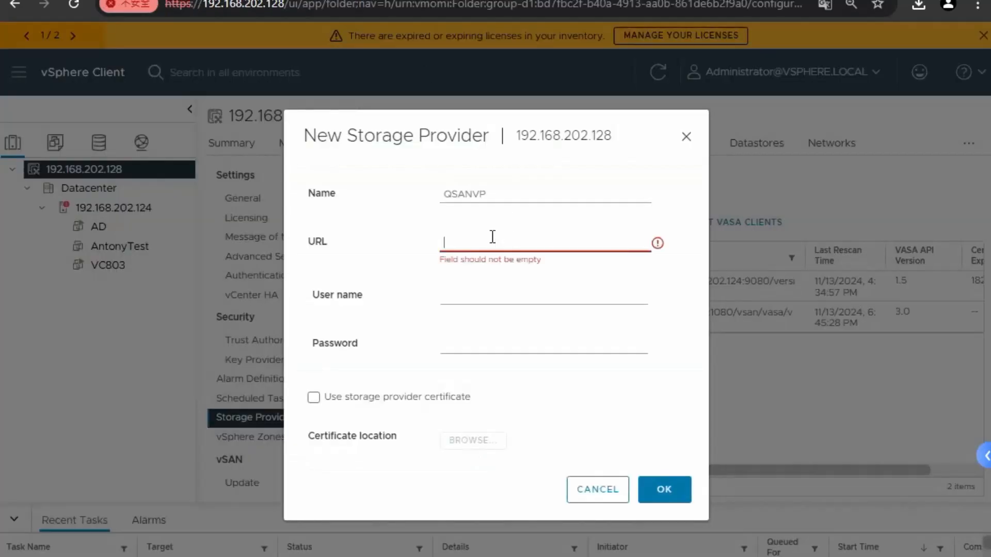
Fill in QSANVP's VASA URL, user name and password
{"action": "key", "text": "ctrl+v"}
{"action": "left_click", "coordinate": [488, 295]}
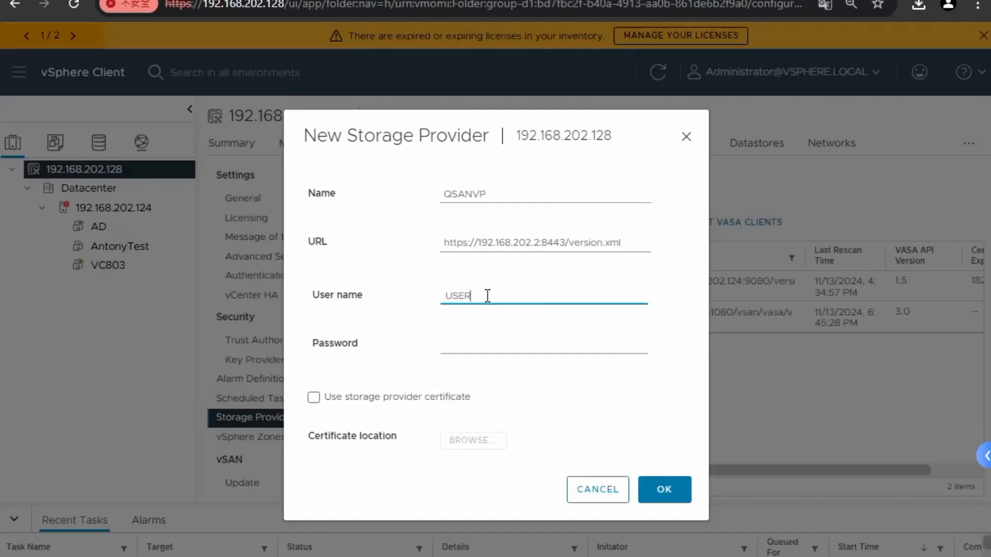
{"action": "key", "text": "BackSpace"}
{"action": "key", "text": "BackSpace"}
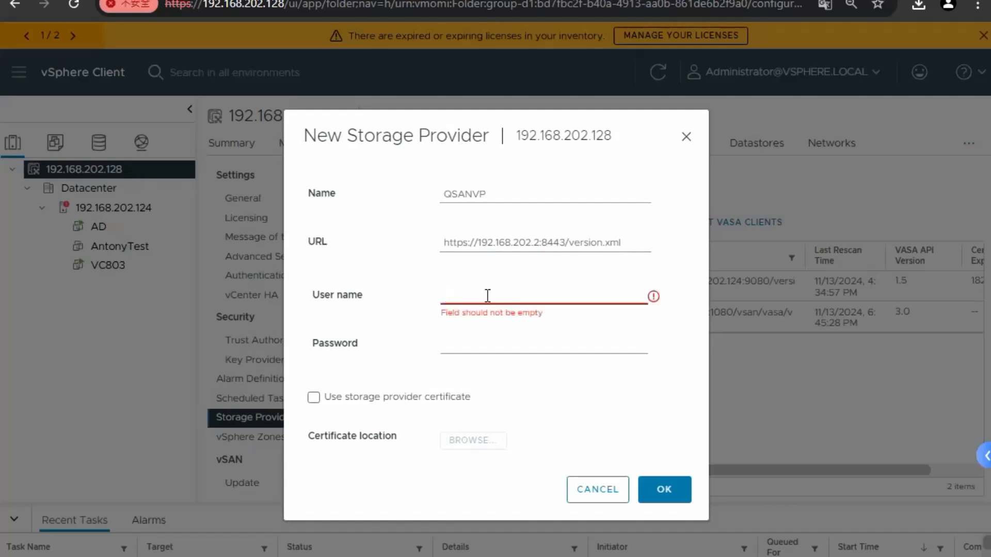
{"action": "type", "text": "user1"}
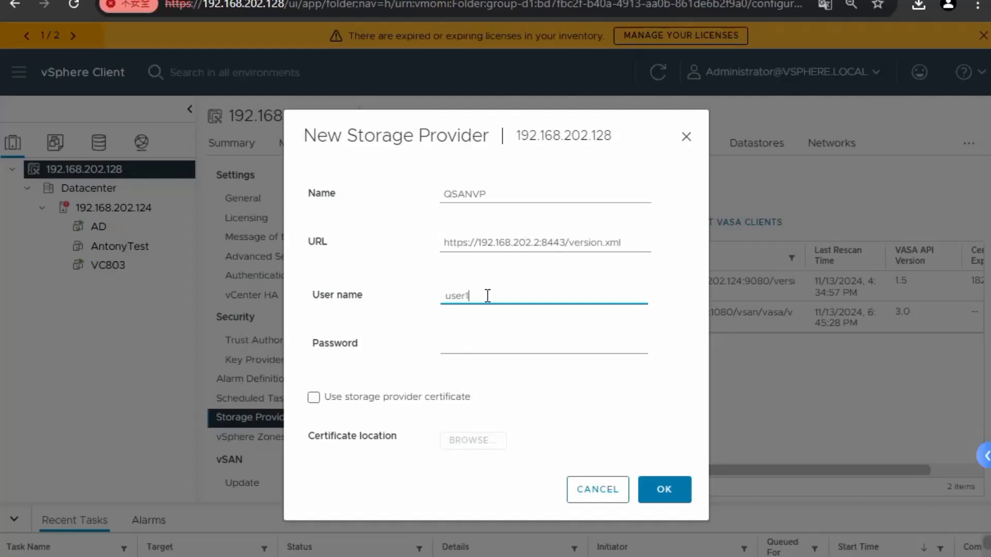
{"action": "left_click", "coordinate": [468, 346]}
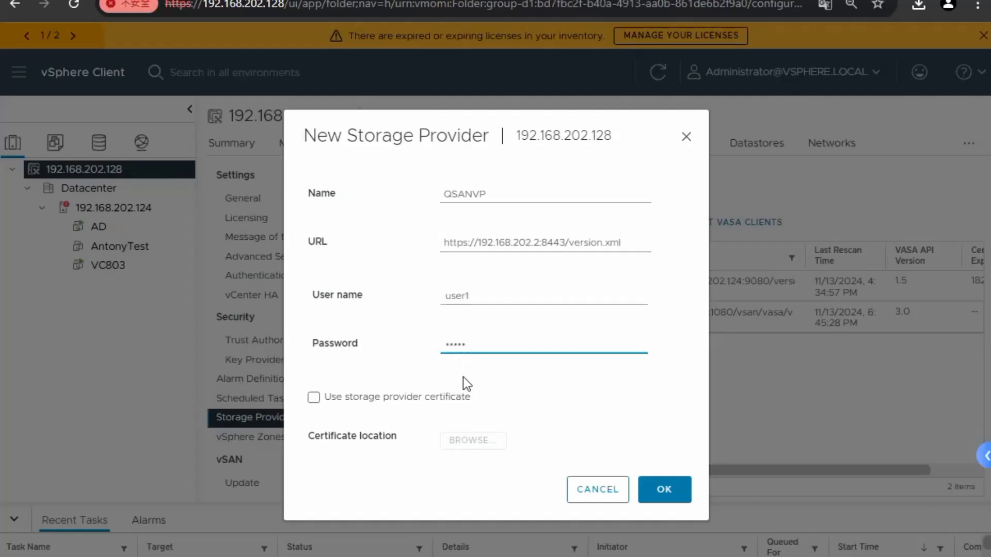
Attach the vasa.cert provider certificate and submit the QSANVP registration
{"action": "left_click", "coordinate": [311, 398]}
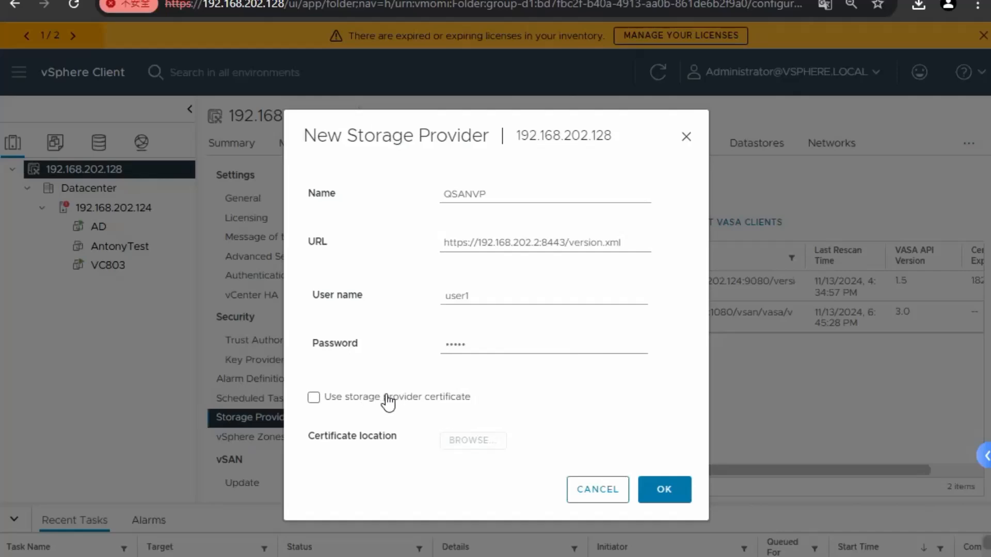
{"action": "left_click", "coordinate": [313, 398]}
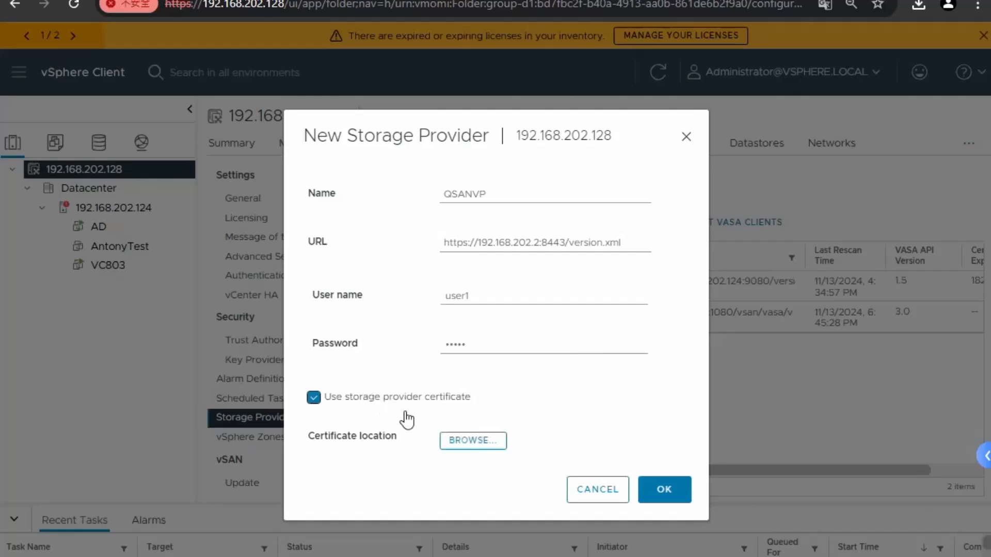
{"action": "left_click", "coordinate": [472, 442]}
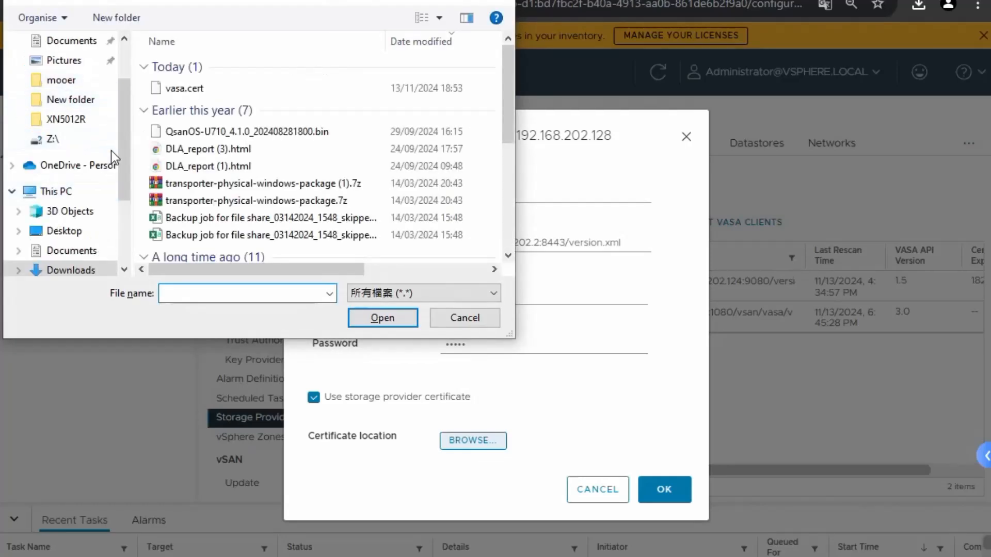
{"action": "left_click", "coordinate": [179, 87]}
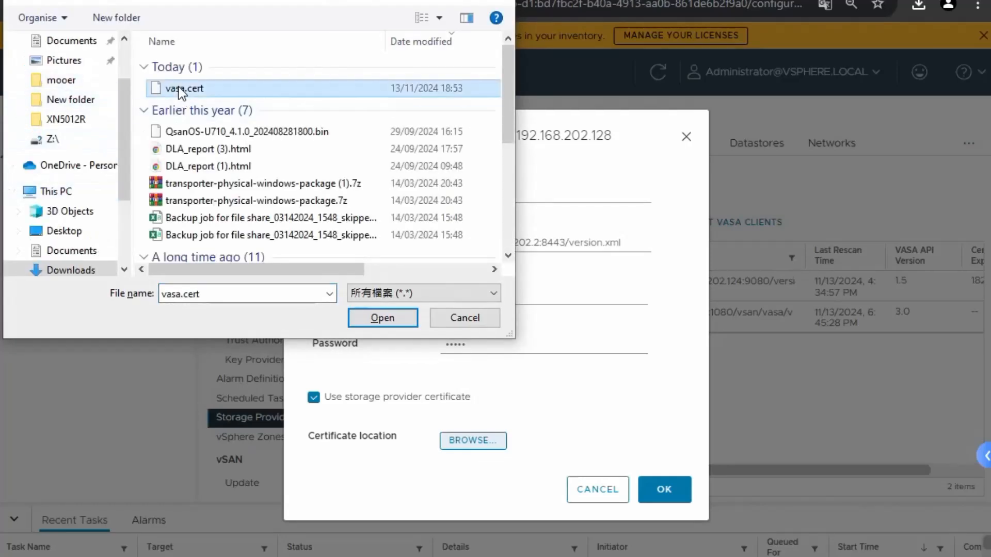
{"action": "left_click", "coordinate": [396, 315]}
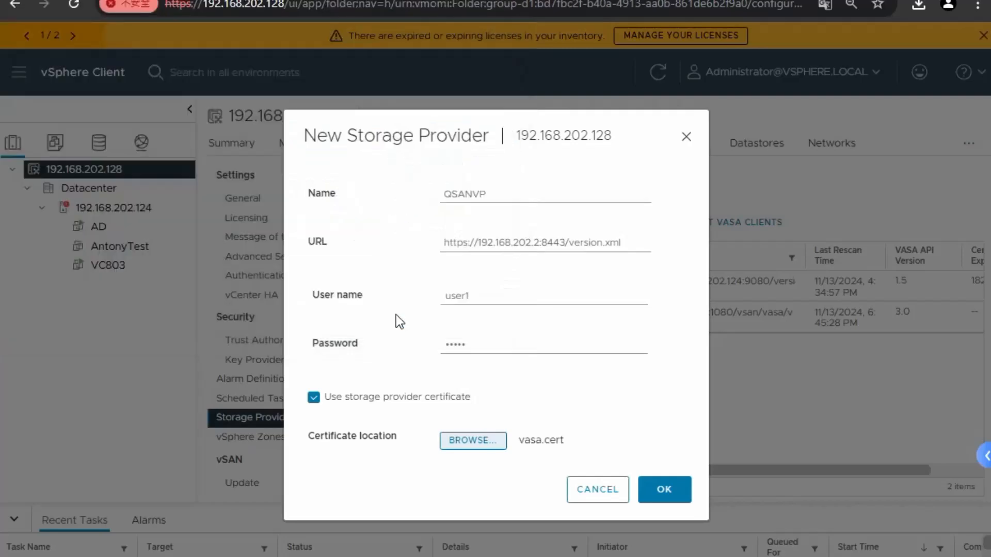
{"action": "left_click", "coordinate": [663, 493]}
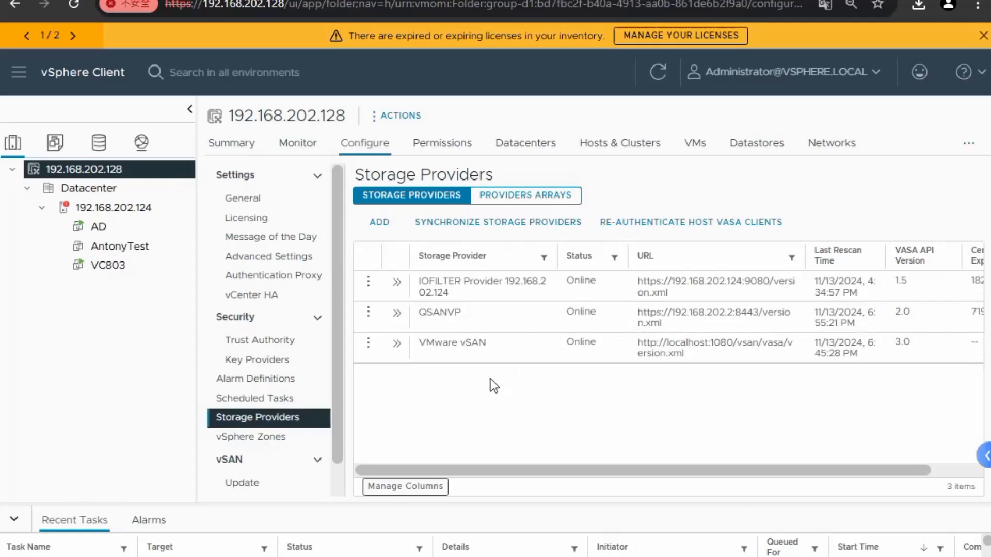
Review QSANVP's details: supported vendor IDs, certificate info and served storage arrays
{"action": "left_click", "coordinate": [455, 315]}
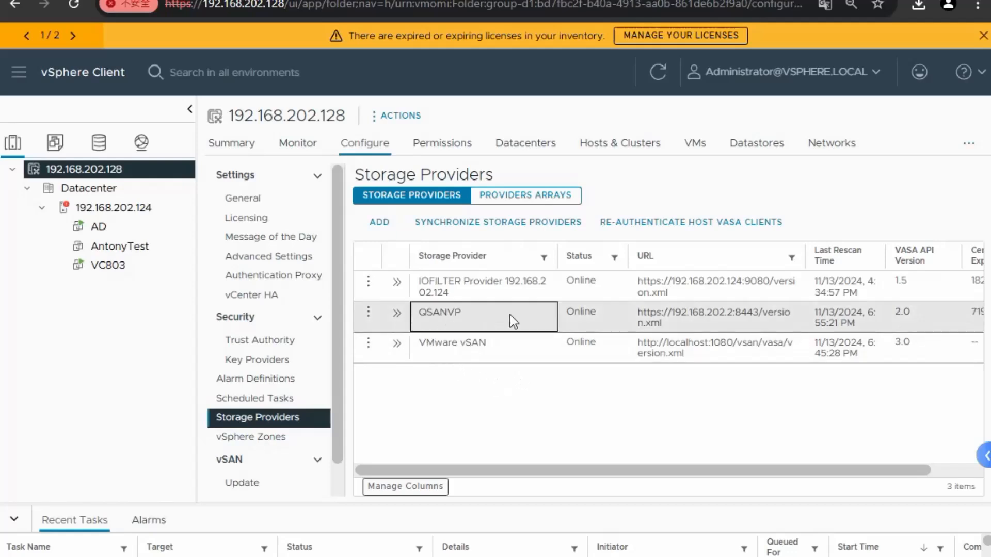
{"action": "left_click", "coordinate": [397, 312]}
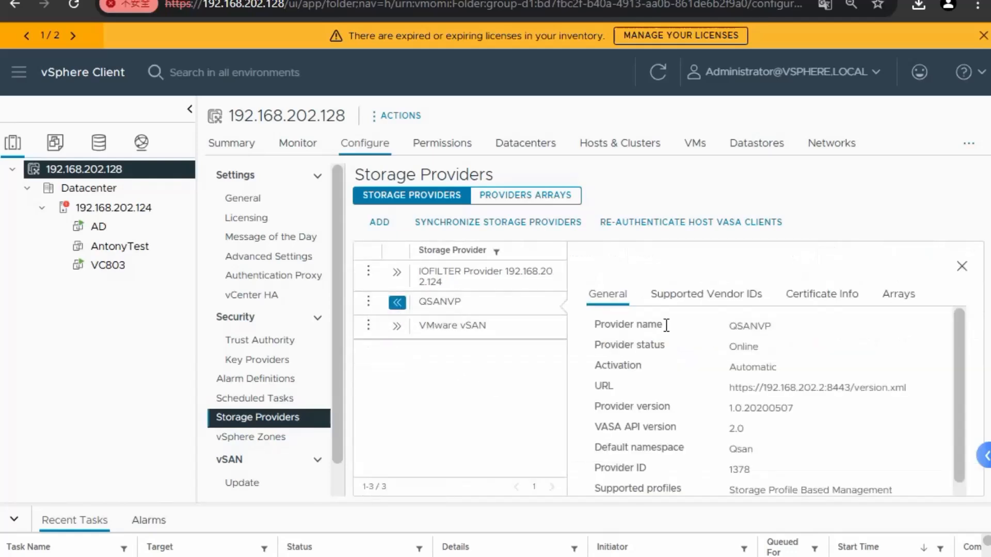
{"action": "scroll", "coordinate": [836, 353], "scroll_direction": "down", "scroll_amount": 1}
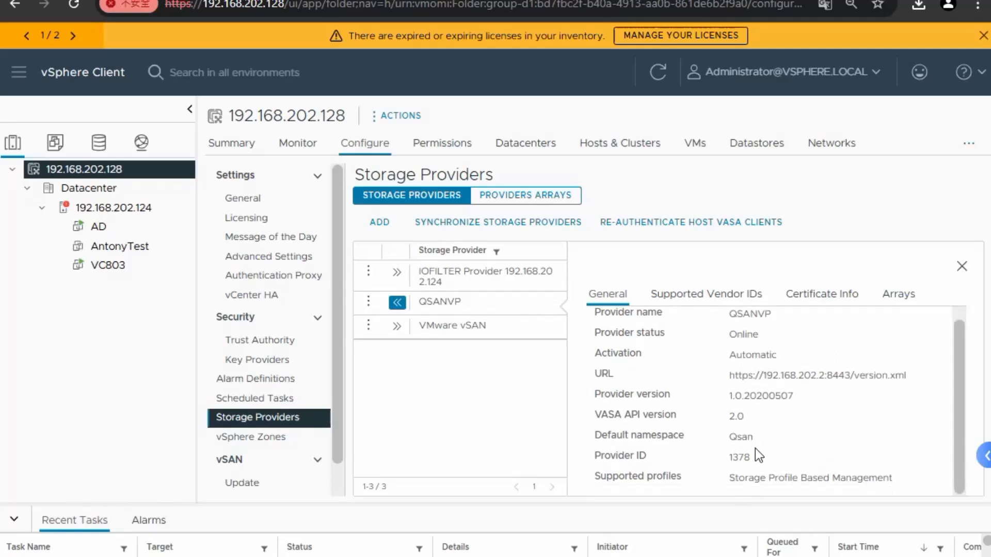
{"action": "scroll", "coordinate": [775, 466], "scroll_direction": "up", "scroll_amount": 1}
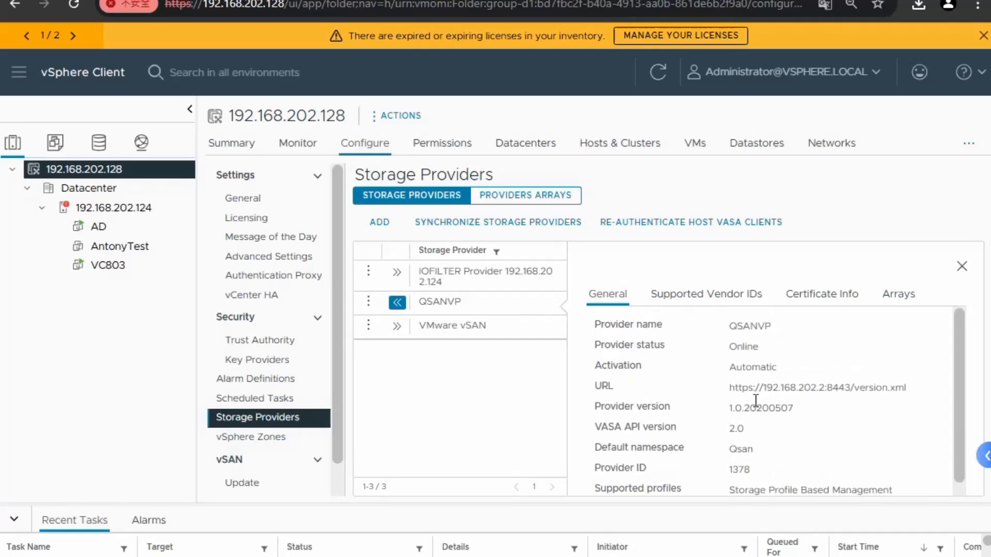
{"action": "left_click", "coordinate": [707, 298]}
{"action": "left_click", "coordinate": [825, 295]}
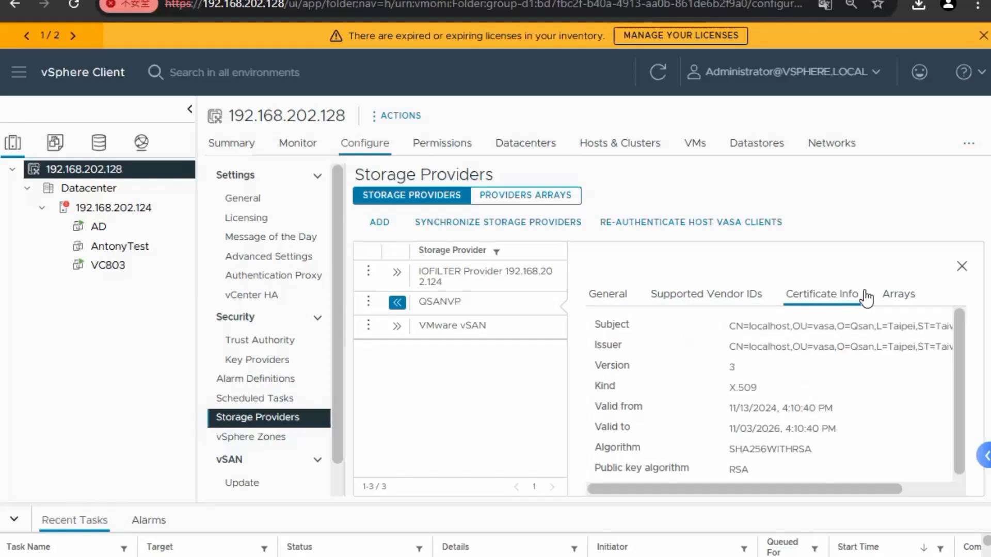
{"action": "left_click", "coordinate": [895, 295]}
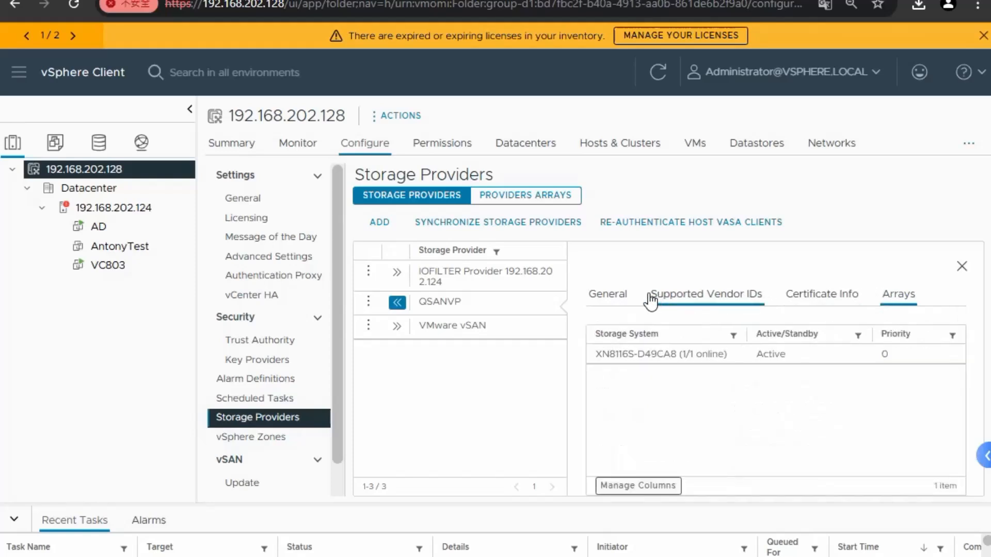
{"action": "left_click", "coordinate": [624, 296]}
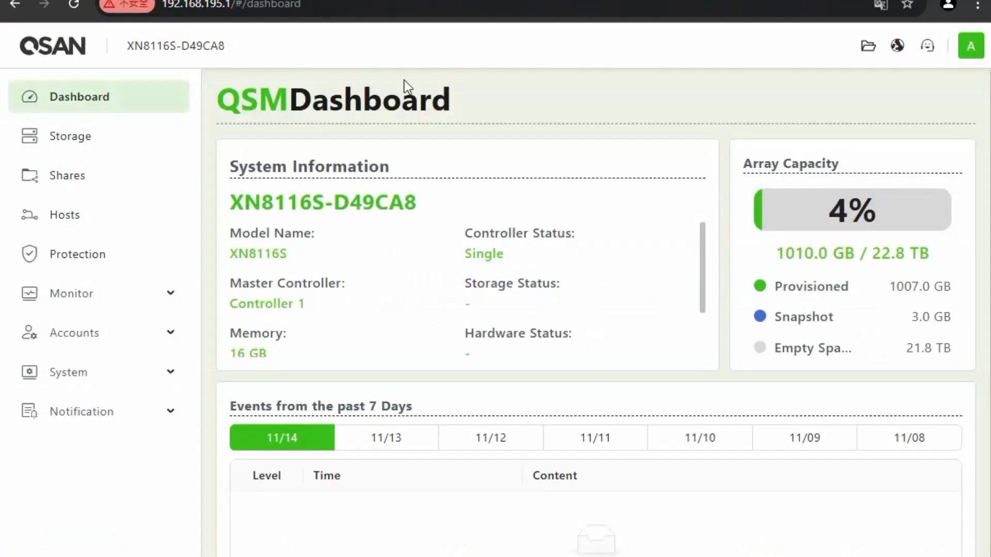
Launch the VMware datastore creation wizard from QSM's Storage VMware section
{"action": "left_click", "coordinate": [74, 140]}
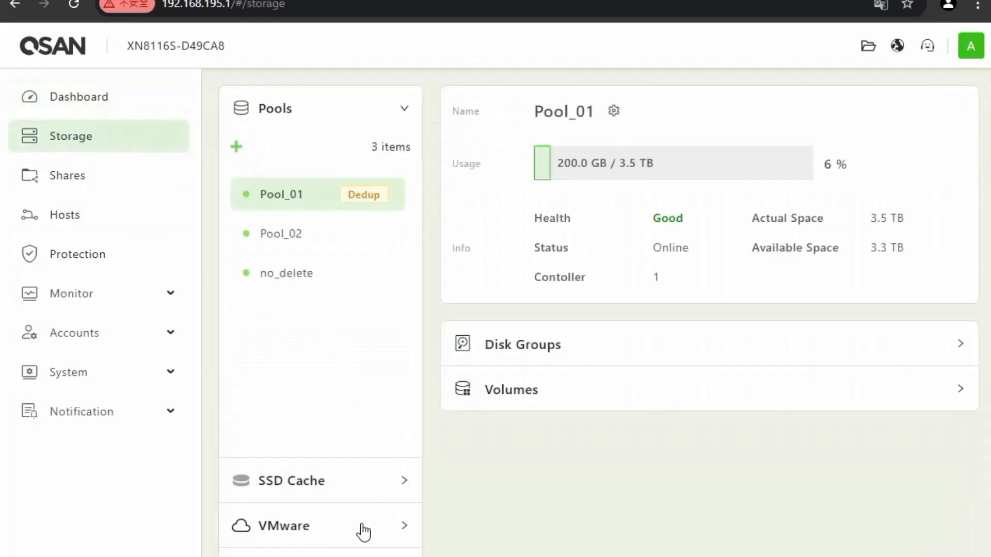
{"action": "left_click", "coordinate": [323, 508]}
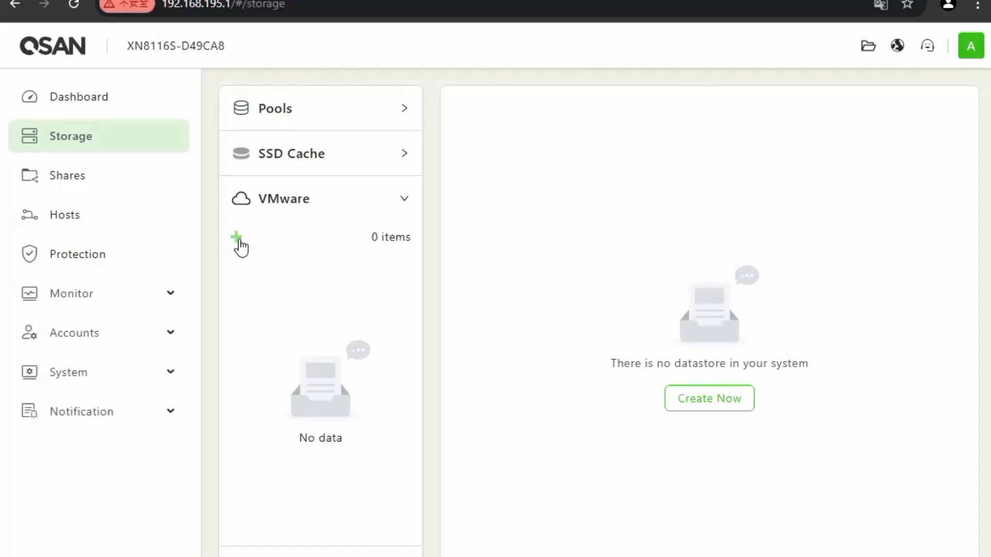
{"action": "left_click", "coordinate": [238, 239]}
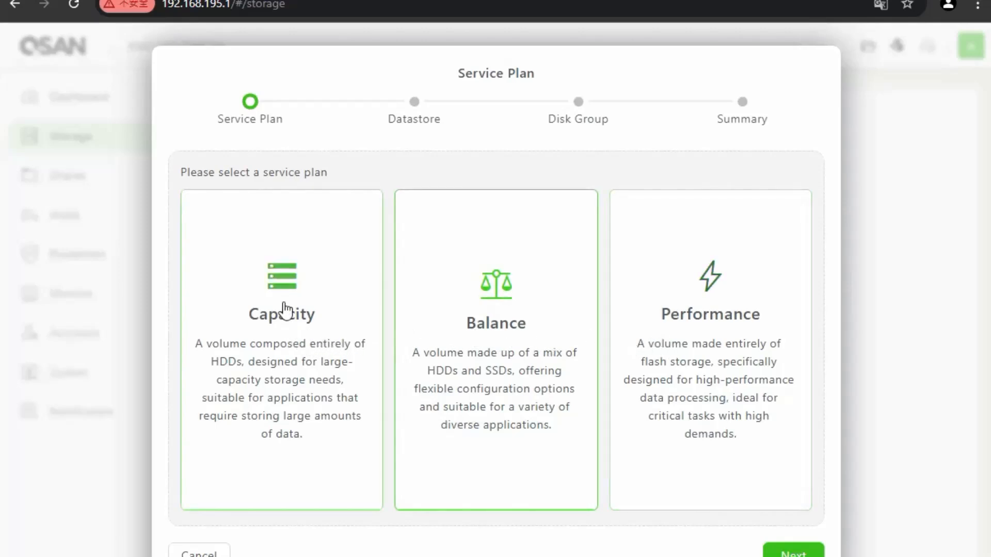
Choose the Capacity service plan and Thin Provisioning for Datastore_QSAN
{"action": "left_click", "coordinate": [766, 551]}
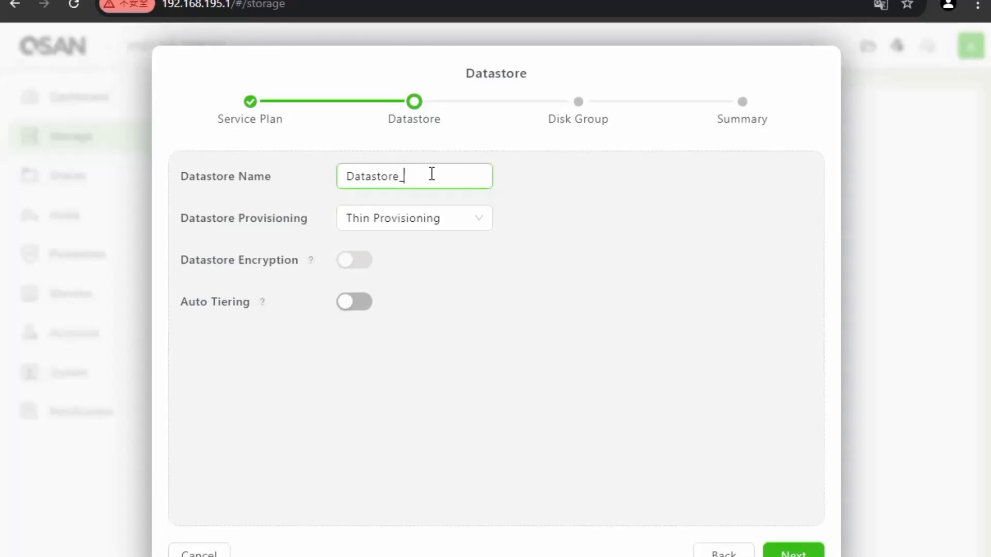
{"action": "left_click", "coordinate": [472, 222]}
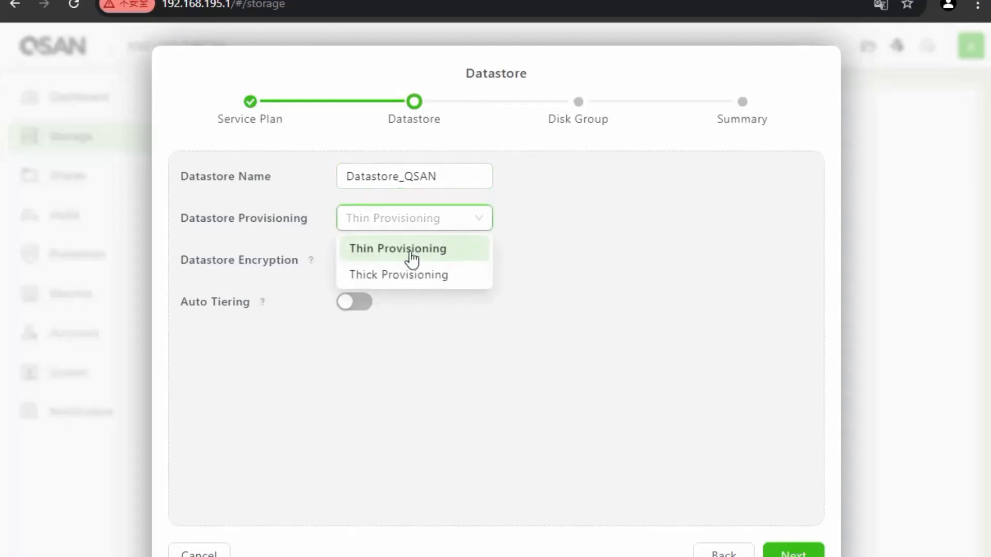
{"action": "left_click", "coordinate": [419, 253]}
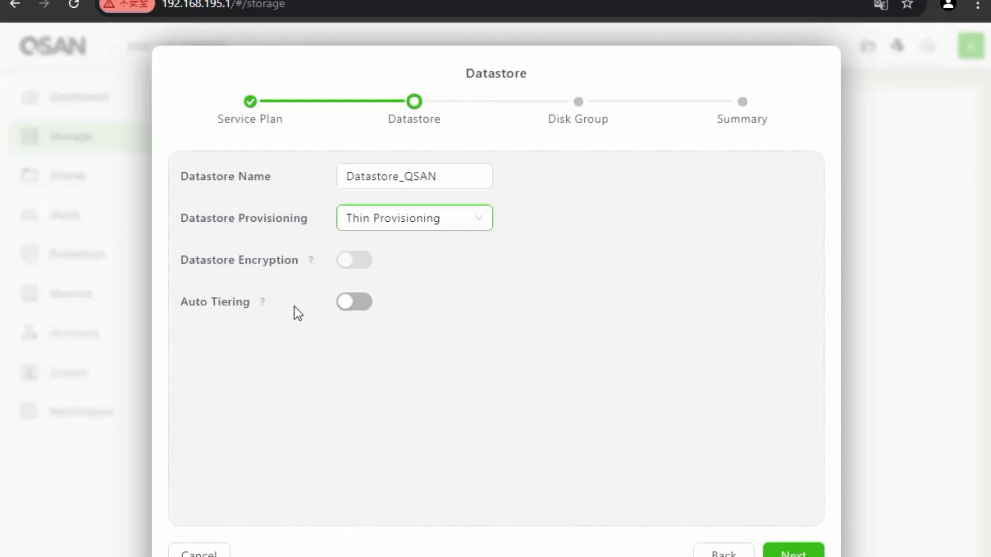
{"action": "left_click", "coordinate": [793, 553]}
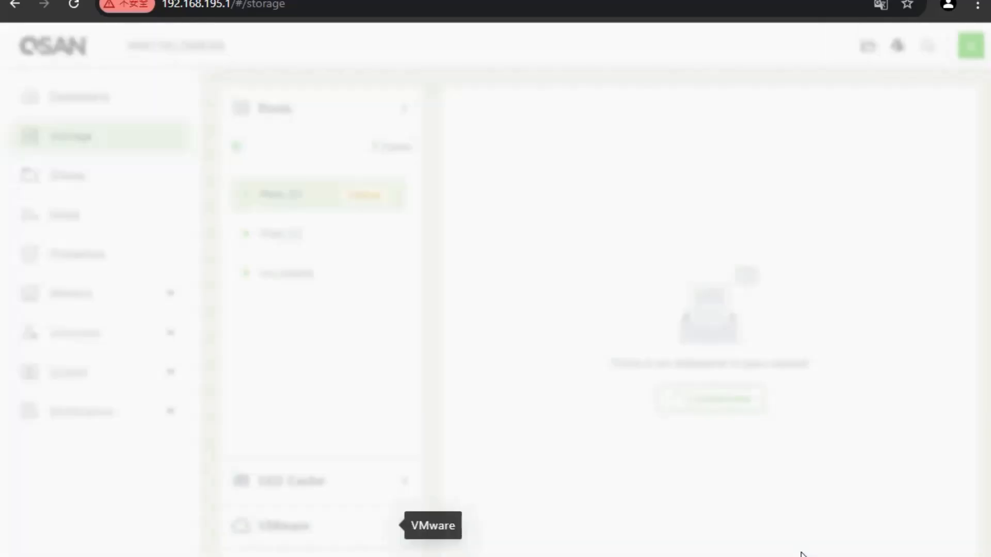
Build the disk group from slots 5 and 6 as RAID 0 and create the datastore
{"action": "left_click", "coordinate": [382, 483]}
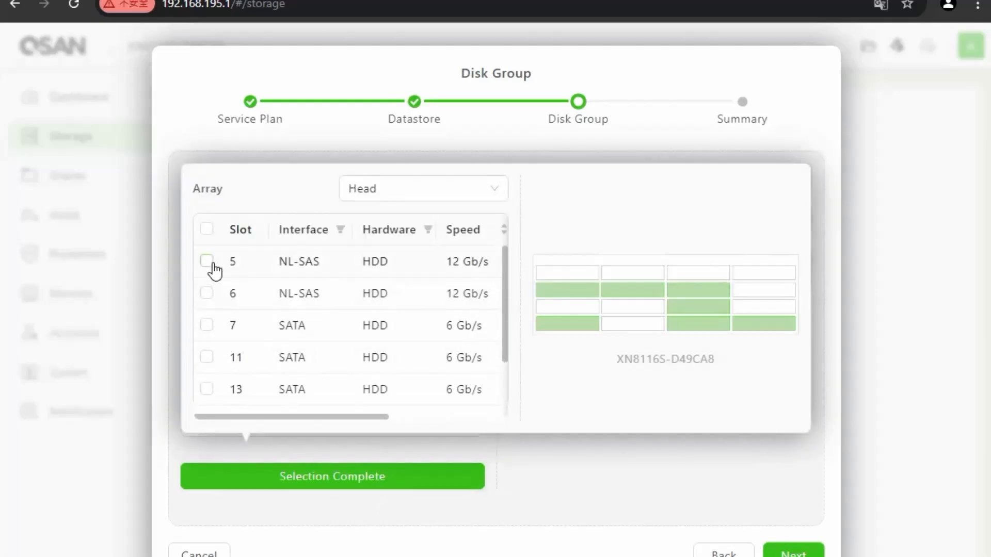
{"action": "left_click", "coordinate": [209, 263]}
{"action": "left_click", "coordinate": [377, 297]}
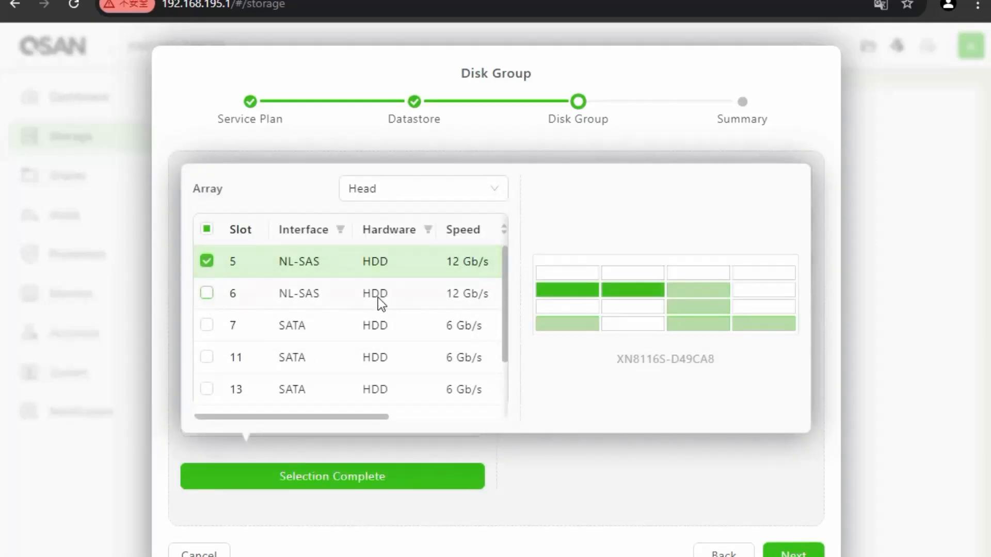
{"action": "left_click", "coordinate": [422, 484]}
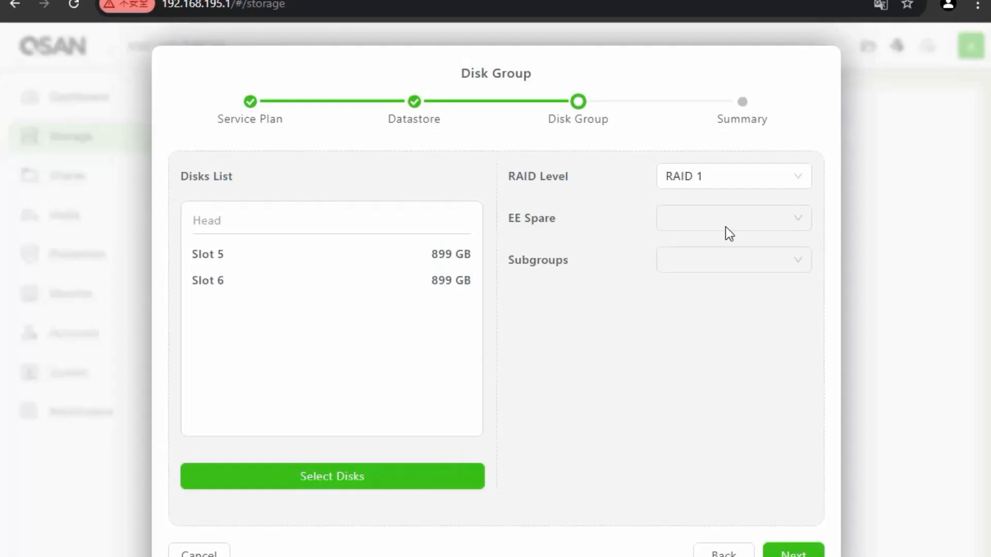
{"action": "left_click", "coordinate": [799, 179]}
{"action": "left_click", "coordinate": [711, 218]}
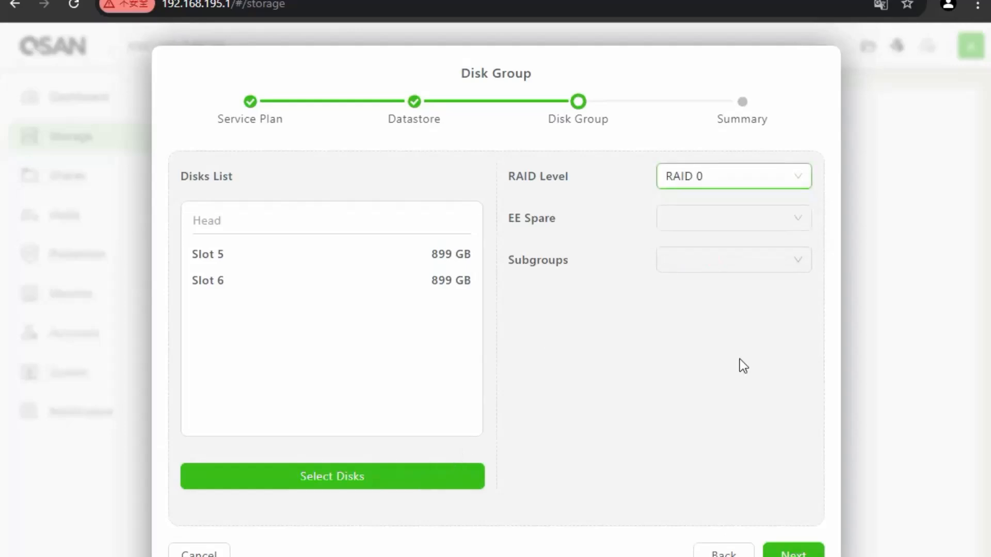
{"action": "left_click", "coordinate": [808, 553]}
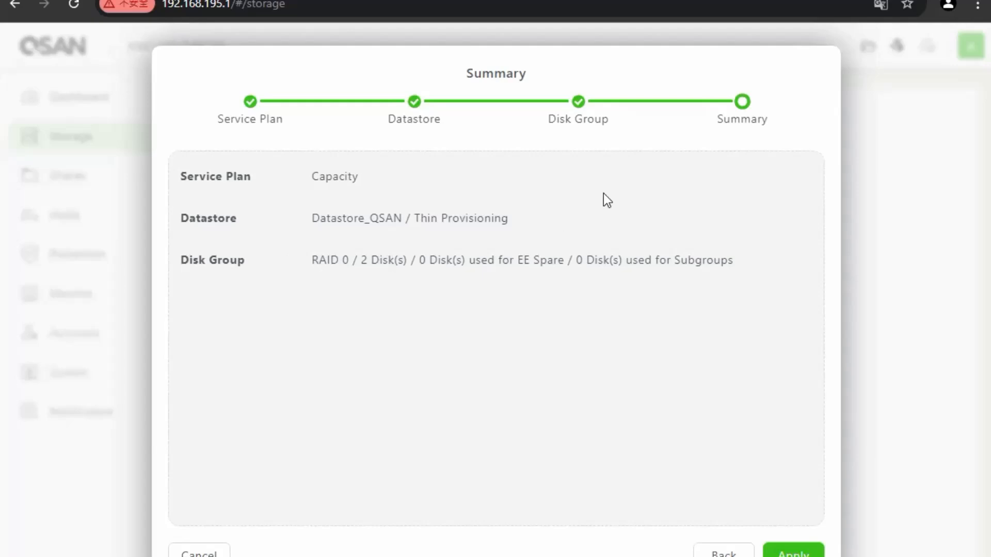
{"action": "left_click", "coordinate": [793, 552]}
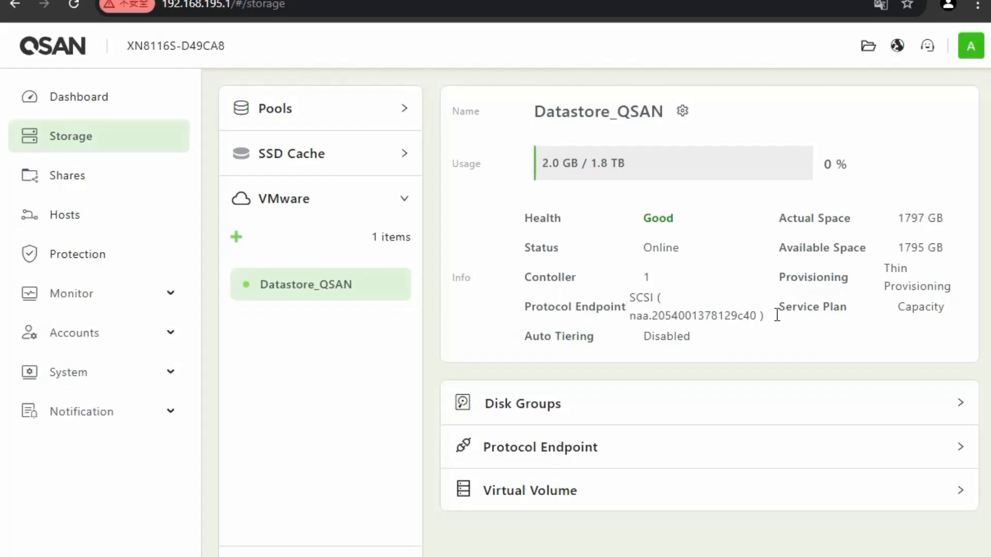
Expand Datastore_QSAN's RAID 0 disk group, protocol endpoint target hosts and empty virtual volume list in QSM
{"action": "left_click", "coordinate": [882, 412]}
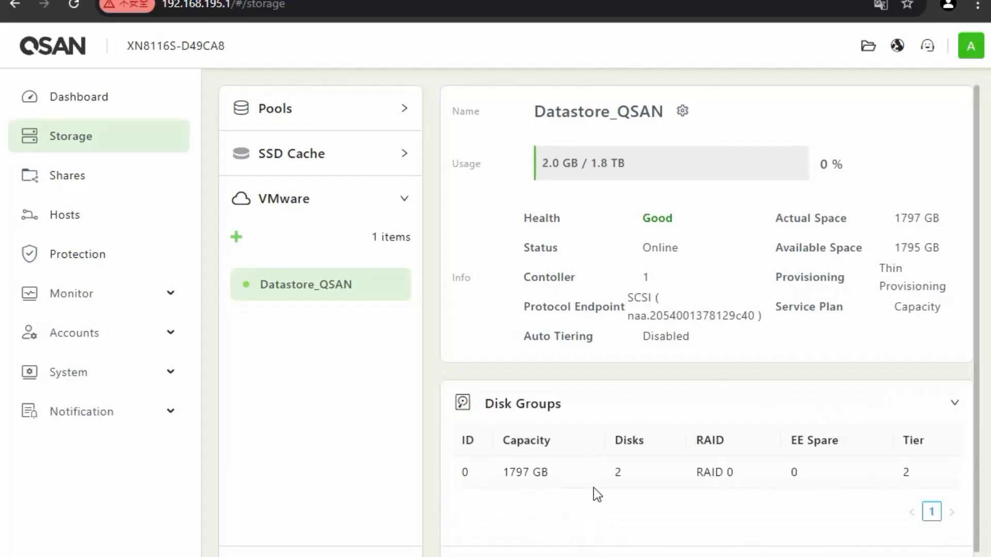
{"action": "scroll", "coordinate": [820, 447], "scroll_direction": "down", "scroll_amount": 1}
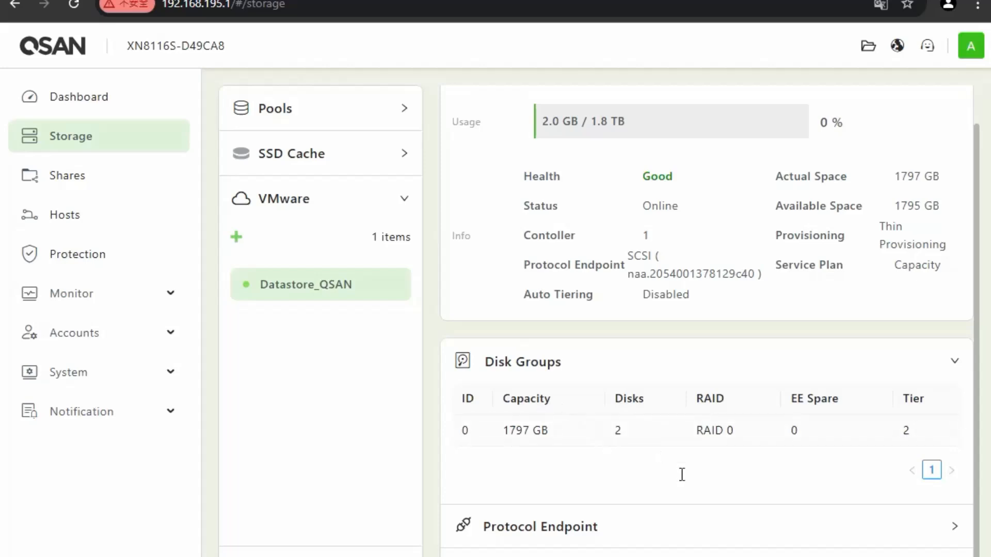
{"action": "left_click", "coordinate": [946, 527]}
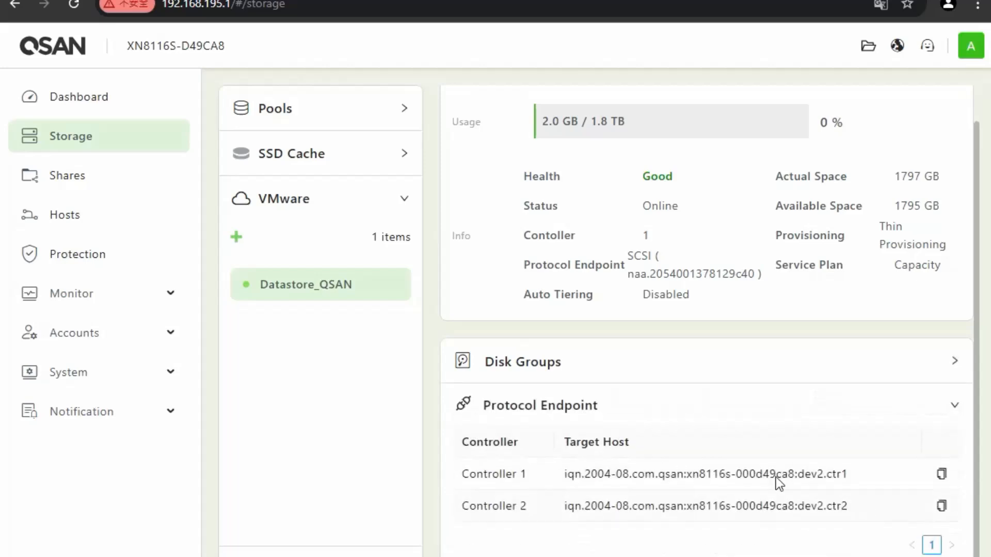
{"action": "scroll", "coordinate": [774, 473], "scroll_direction": "down", "scroll_amount": 1}
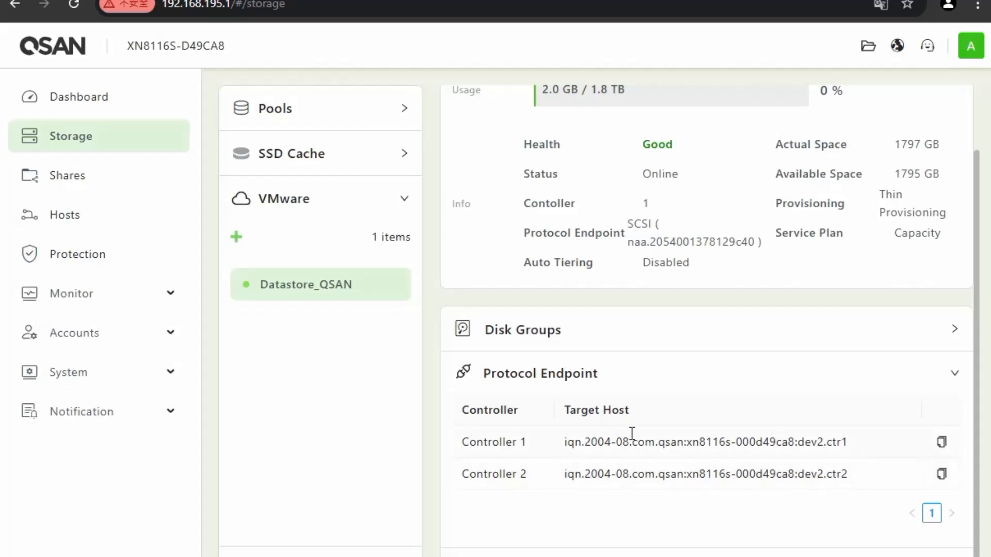
{"action": "left_click", "coordinate": [697, 555]}
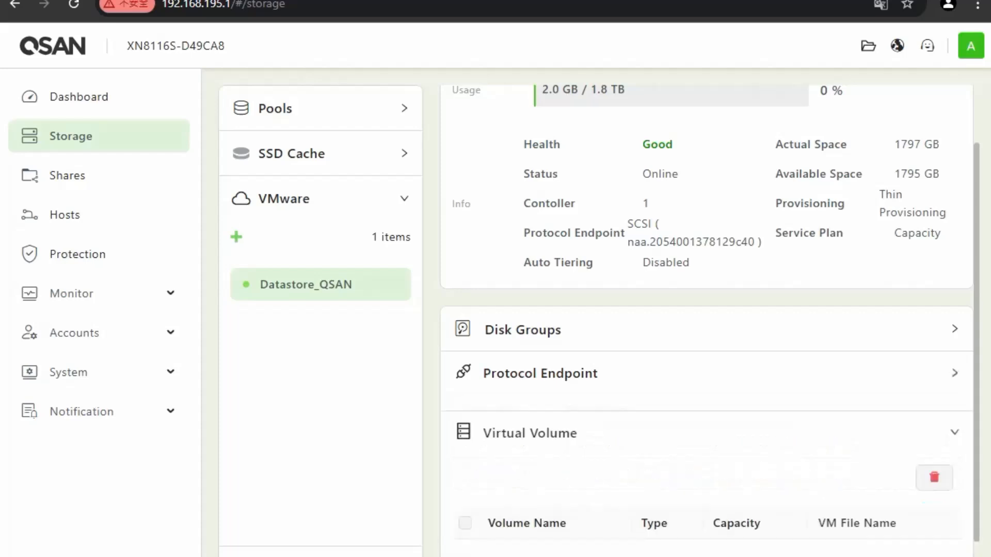
{"action": "scroll", "coordinate": [695, 532], "scroll_direction": "down", "scroll_amount": 1}
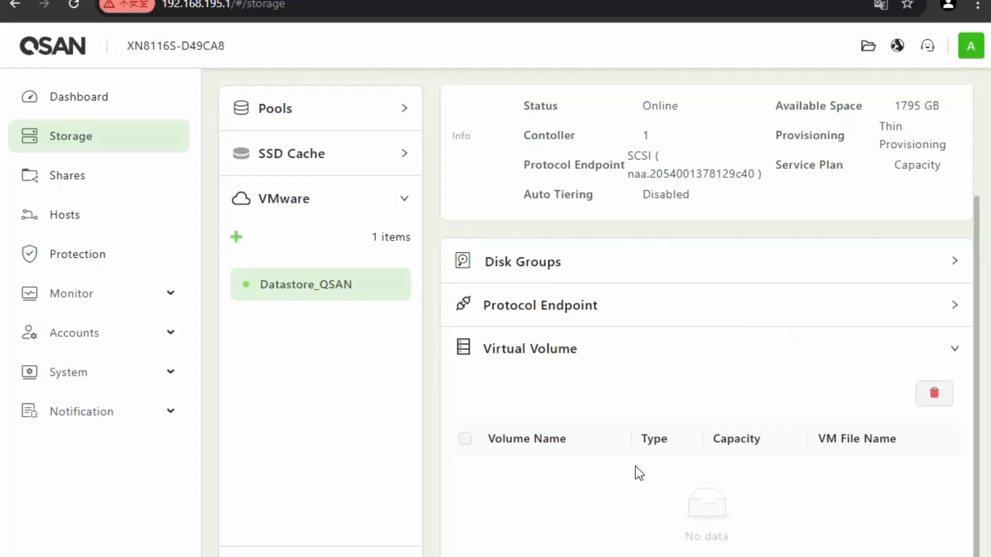
{"action": "left_click", "coordinate": [751, 309]}
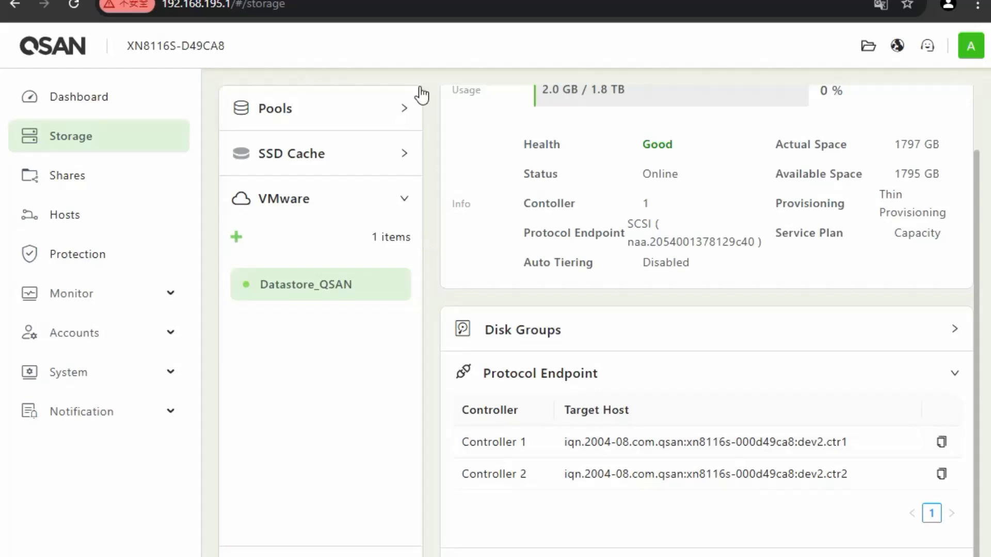
Start adding a static iSCSI target on adapter vmhba64 of host 192.168.202.124
{"action": "key", "text": "ctrl+Tab"}
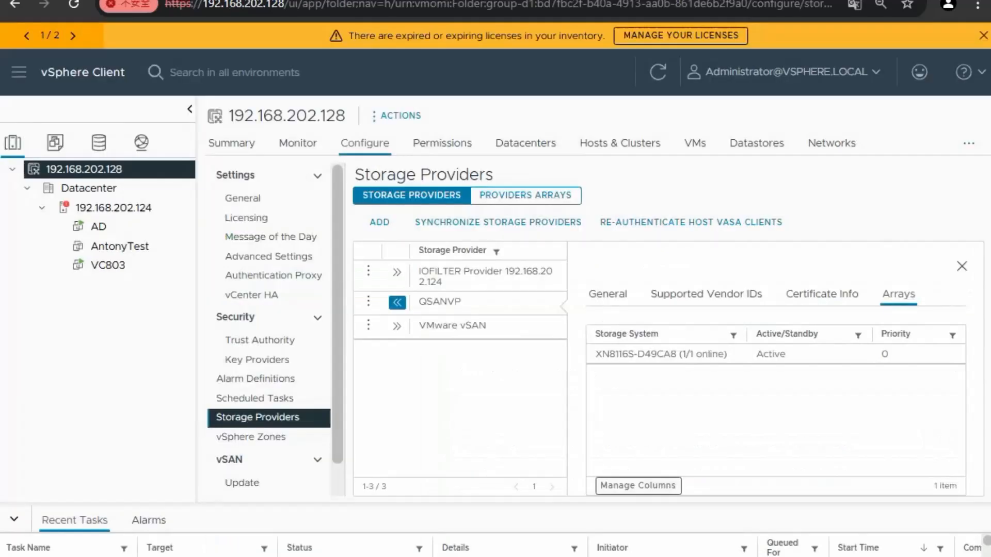
{"action": "left_click", "coordinate": [129, 205]}
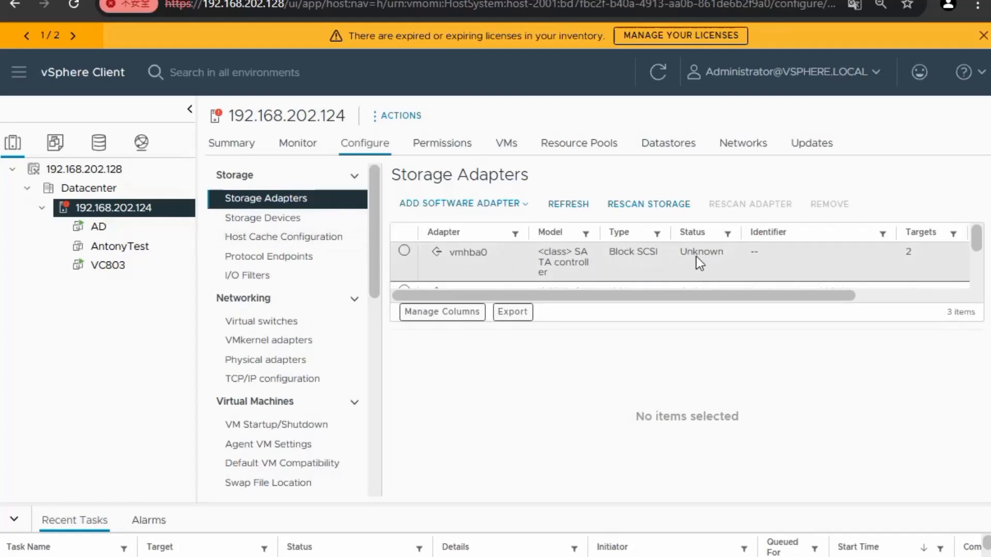
{"action": "left_click_drag", "start_coordinate": [977, 243], "coordinate": [957, 256]}
{"action": "left_click", "coordinate": [400, 250]}
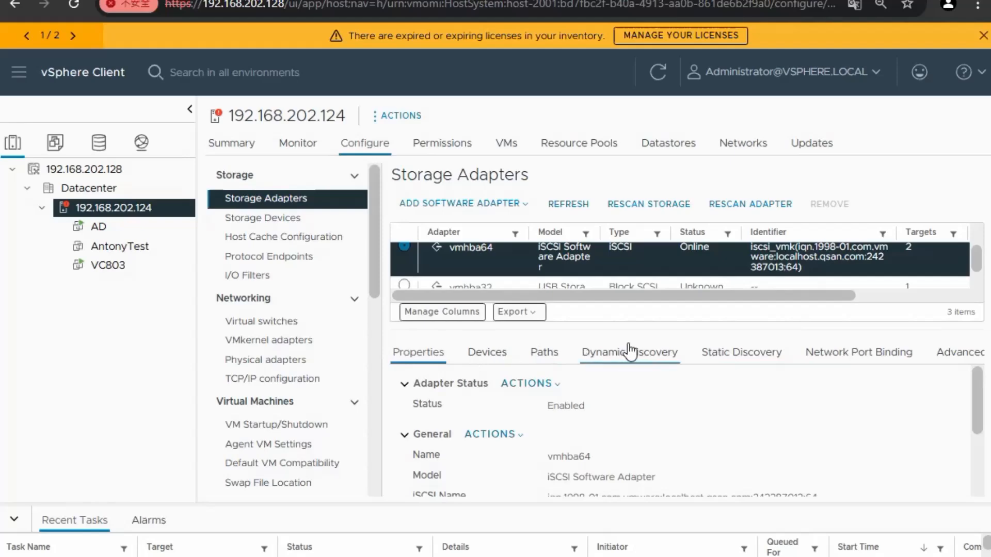
{"action": "left_click", "coordinate": [746, 356]}
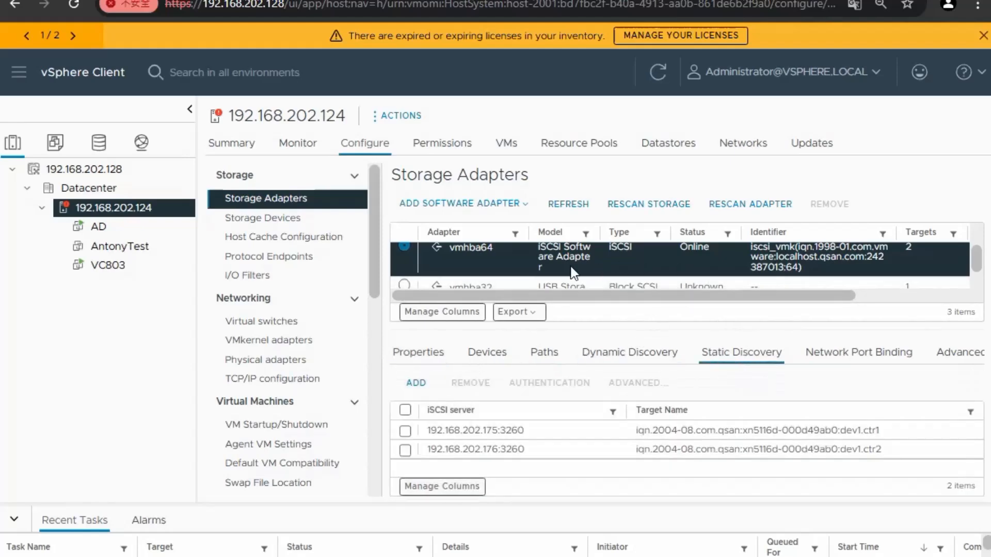
{"action": "left_click", "coordinate": [416, 384]}
Add static target 192.168.195.1, port 3260, with the QSAN controller 1 target name copied from QSM
{"action": "left_click", "coordinate": [483, 253]}
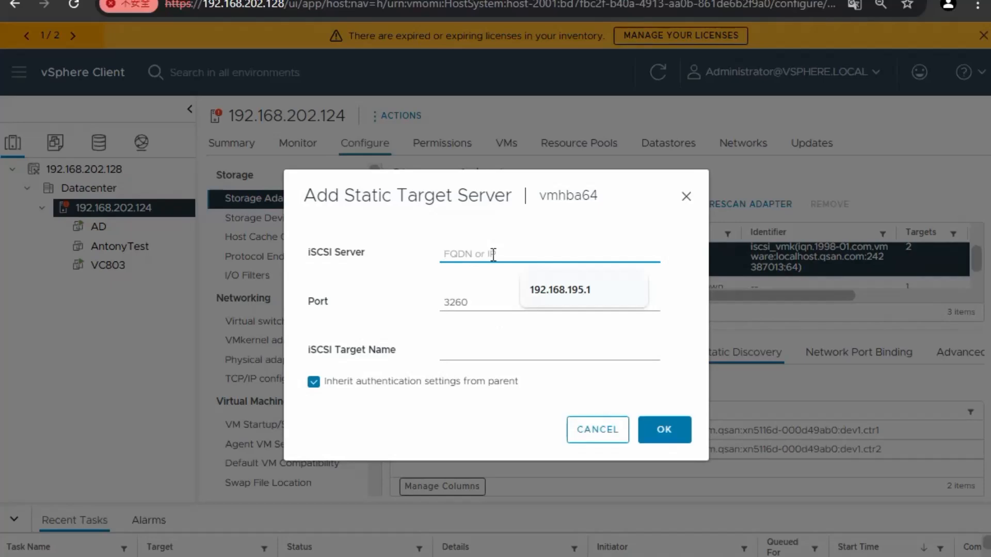
{"action": "type", "text": "192.168.195.1"}
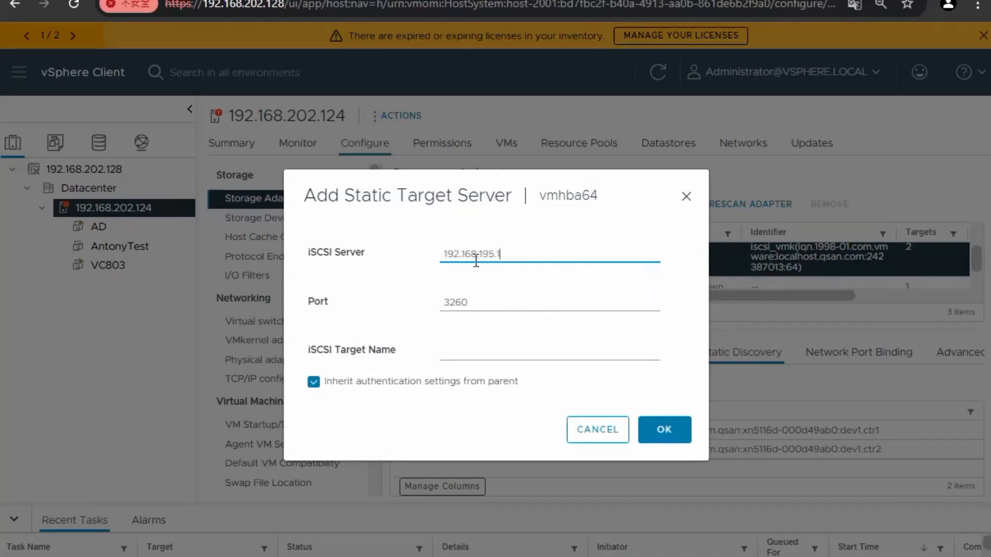
{"action": "left_click", "coordinate": [442, 344]}
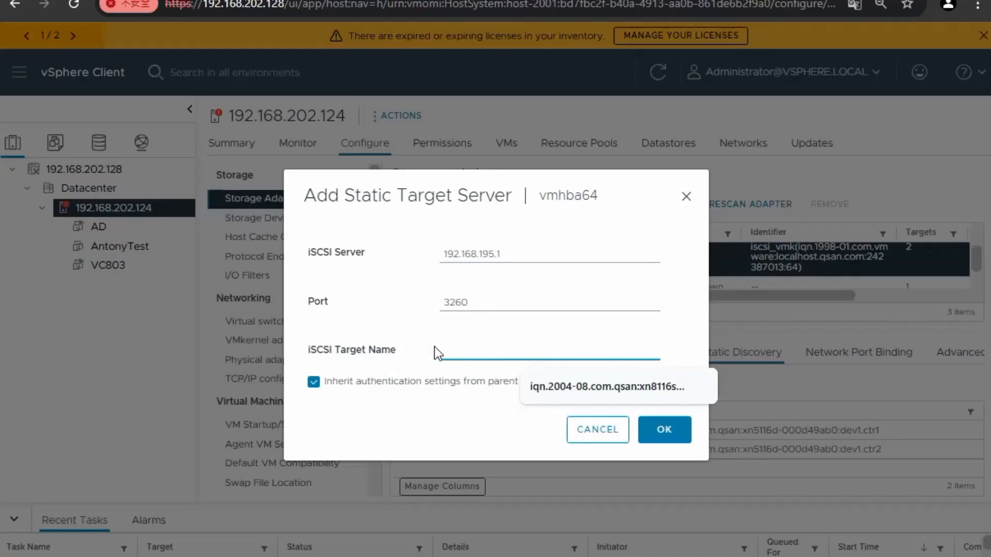
{"action": "left_click", "coordinate": [330, 1]}
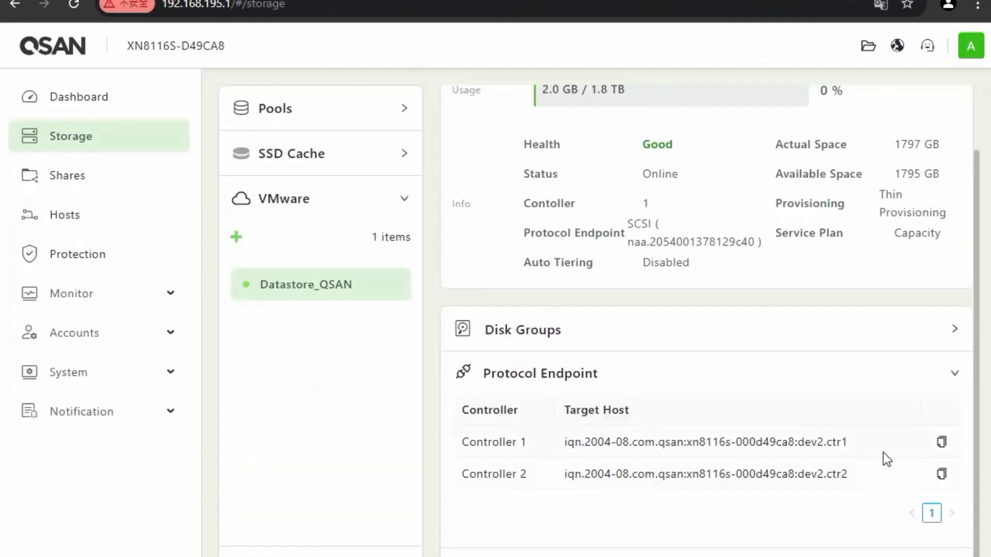
{"action": "left_click", "coordinate": [942, 442]}
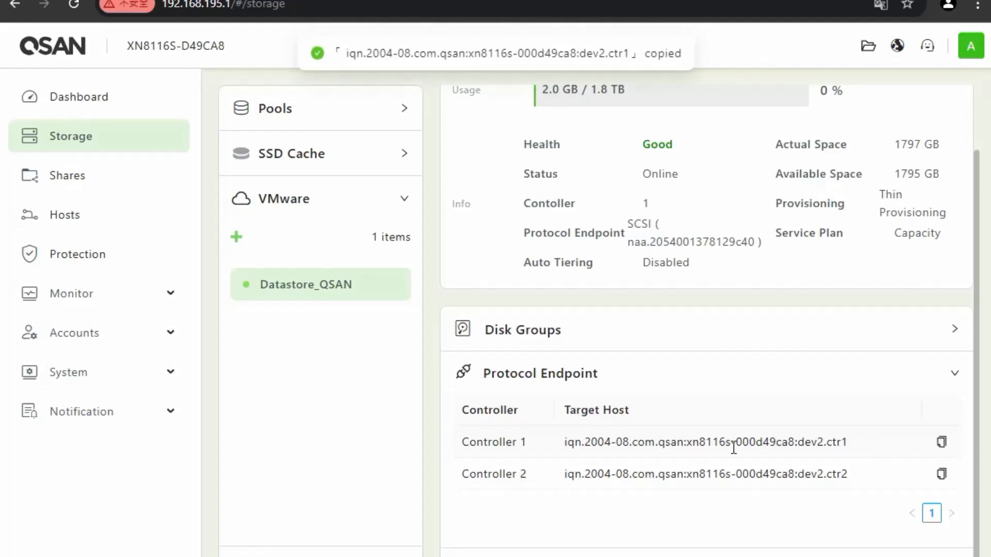
{"action": "left_click", "coordinate": [278, 1]}
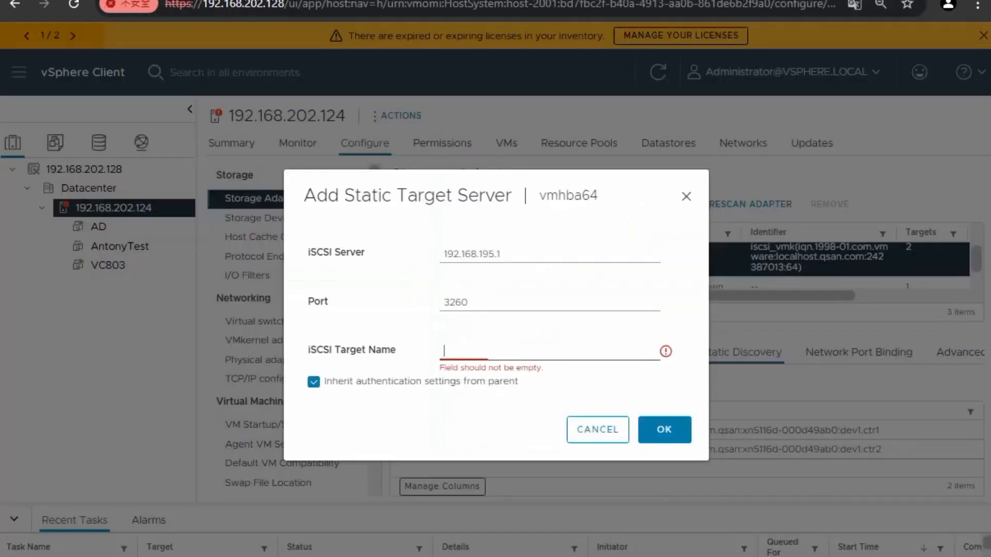
{"action": "left_click", "coordinate": [482, 353]}
{"action": "key", "text": "ctrl+v"}
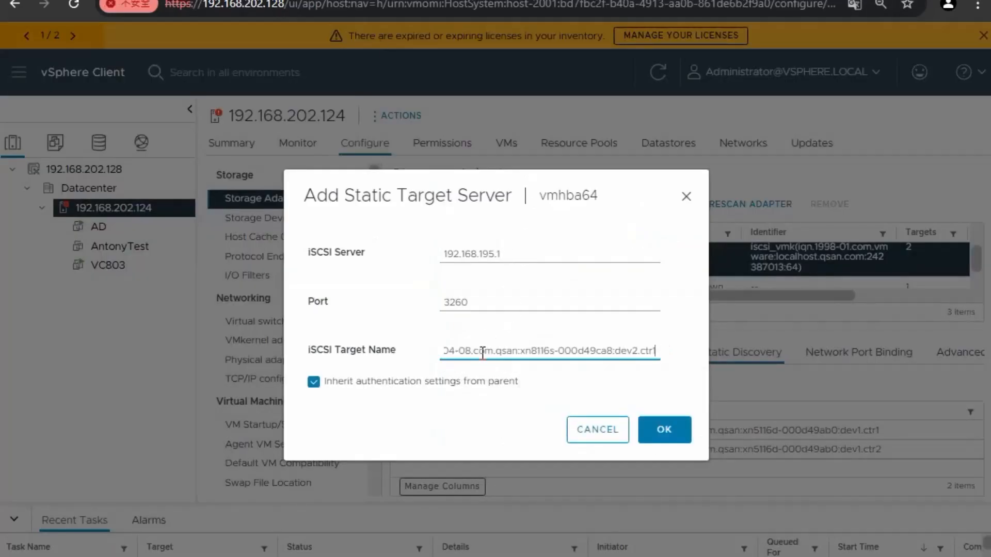
{"action": "left_click", "coordinate": [664, 428]}
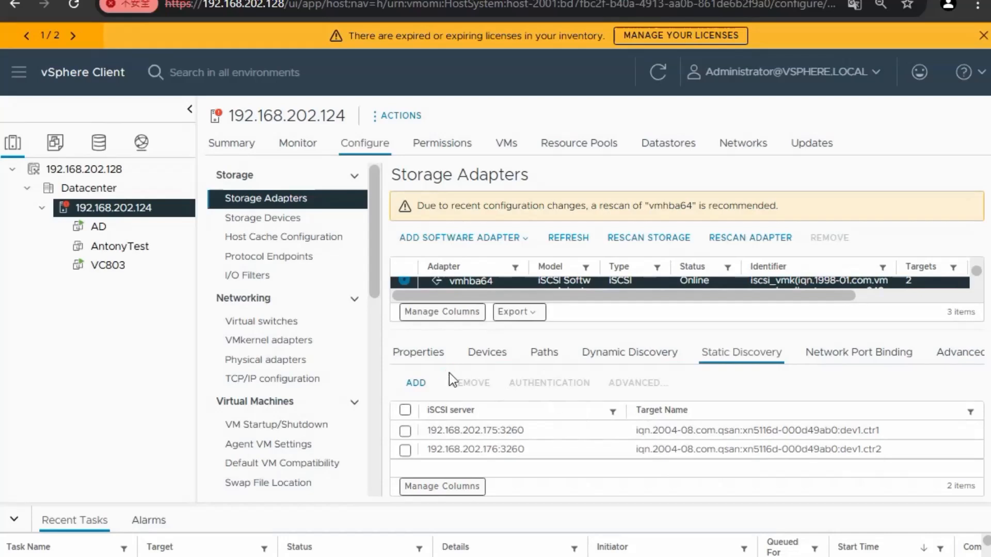
Check vmhba64's devices, which now include a 1.00 MB QSAN iSCSI Disk at LUN 0
{"action": "left_click", "coordinate": [530, 465]}
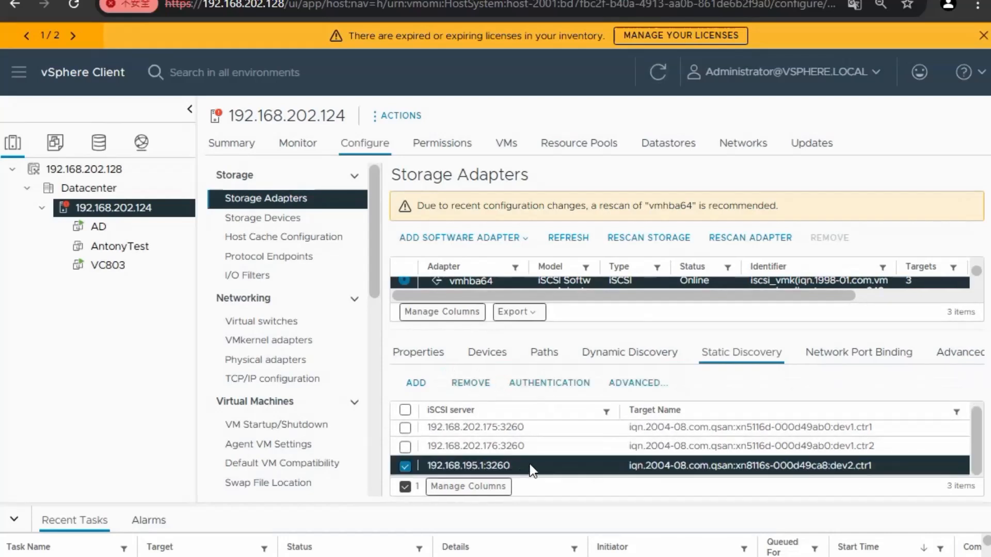
{"action": "left_click", "coordinate": [436, 354]}
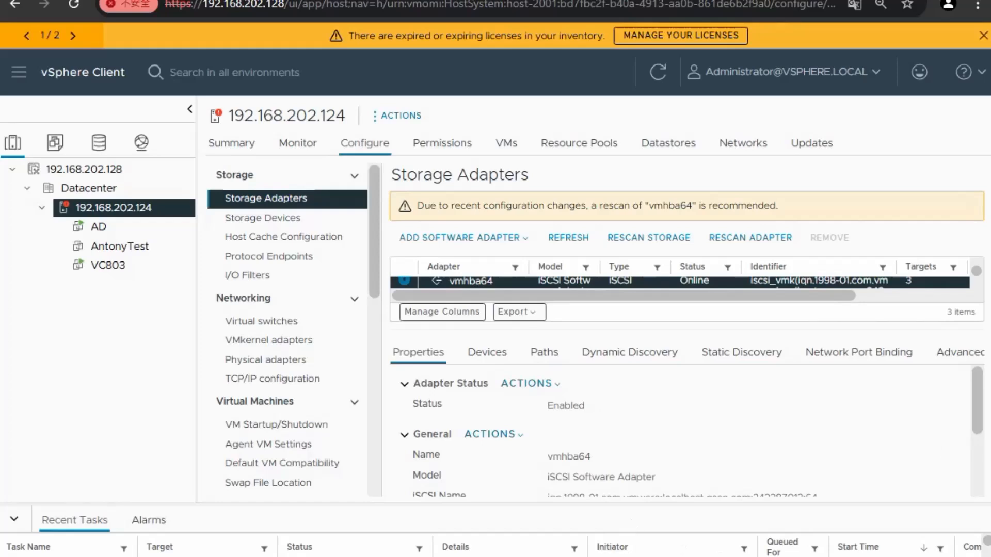
{"action": "left_click", "coordinate": [487, 352]}
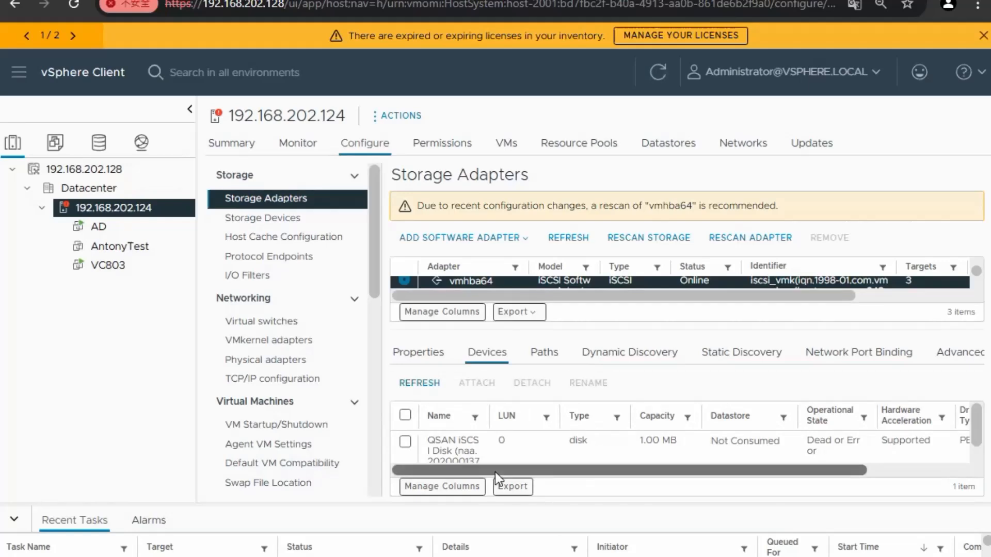
{"action": "scroll", "coordinate": [738, 446], "scroll_direction": "down", "scroll_amount": 1}
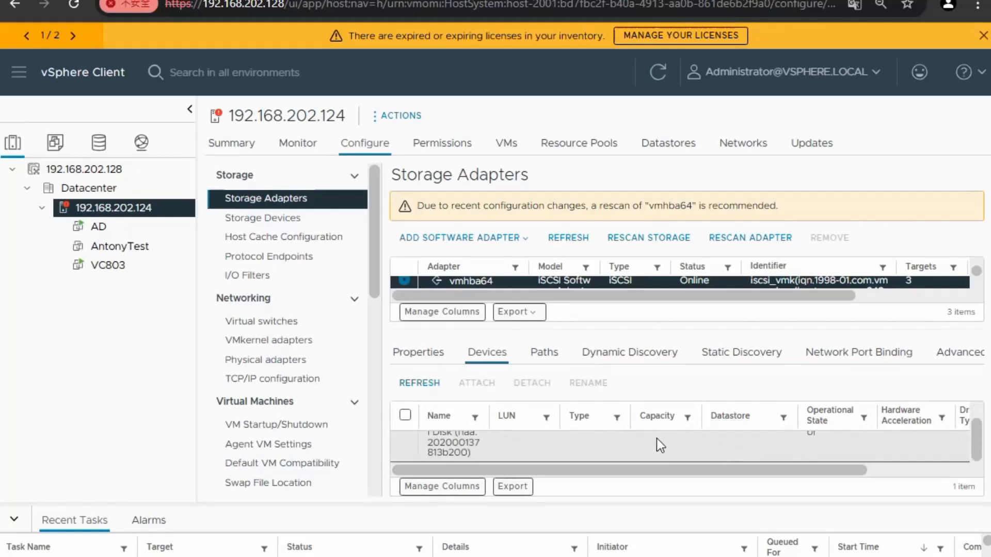
{"action": "scroll", "coordinate": [655, 438], "scroll_direction": "up", "scroll_amount": 1}
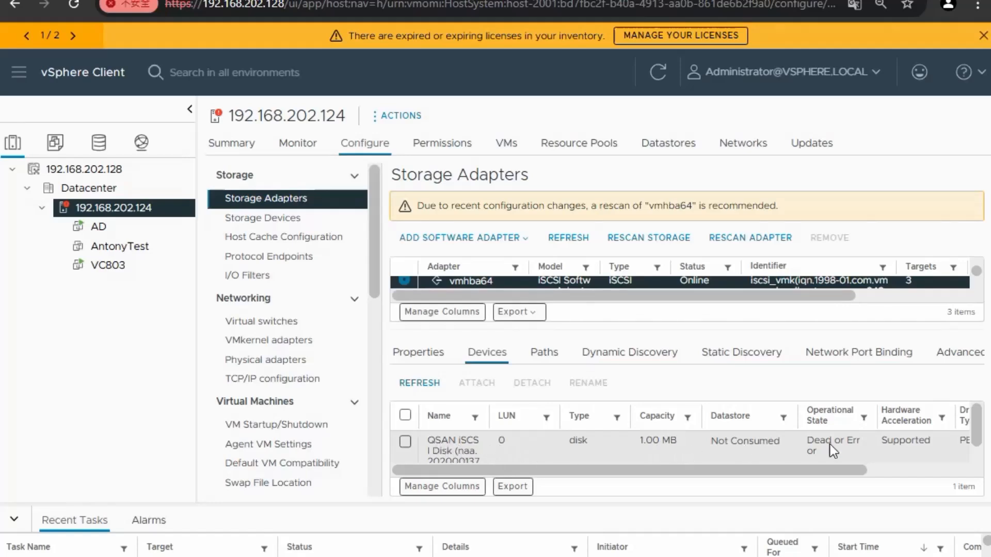
{"action": "left_click_drag", "start_coordinate": [808, 470], "coordinate": [723, 474]}
{"action": "scroll", "coordinate": [661, 444], "scroll_direction": "down", "scroll_amount": 1}
{"action": "scroll", "coordinate": [667, 445], "scroll_direction": "up", "scroll_amount": 1}
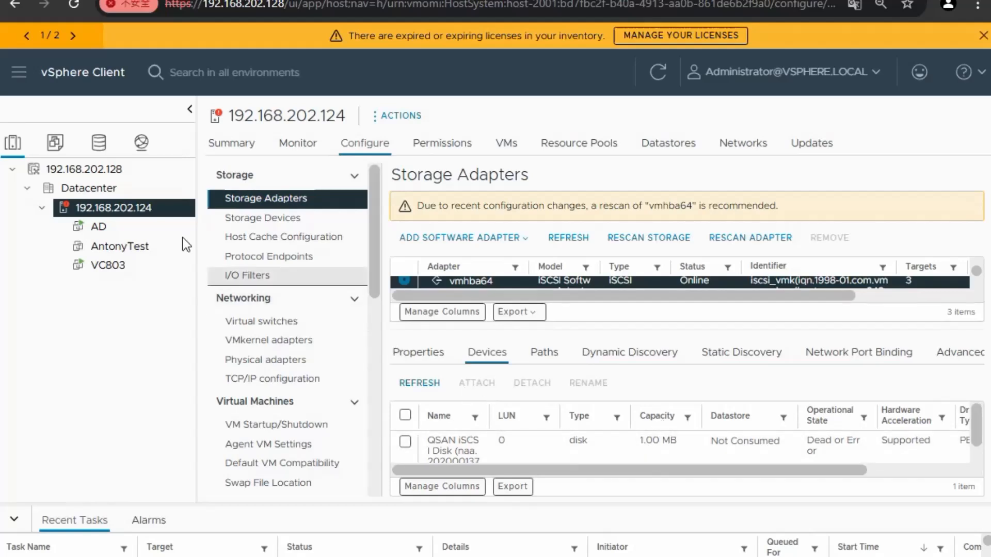
Start a new vVol datastore from the Datacenter's storage actions and name it qsandata
{"action": "left_click", "coordinate": [99, 143]}
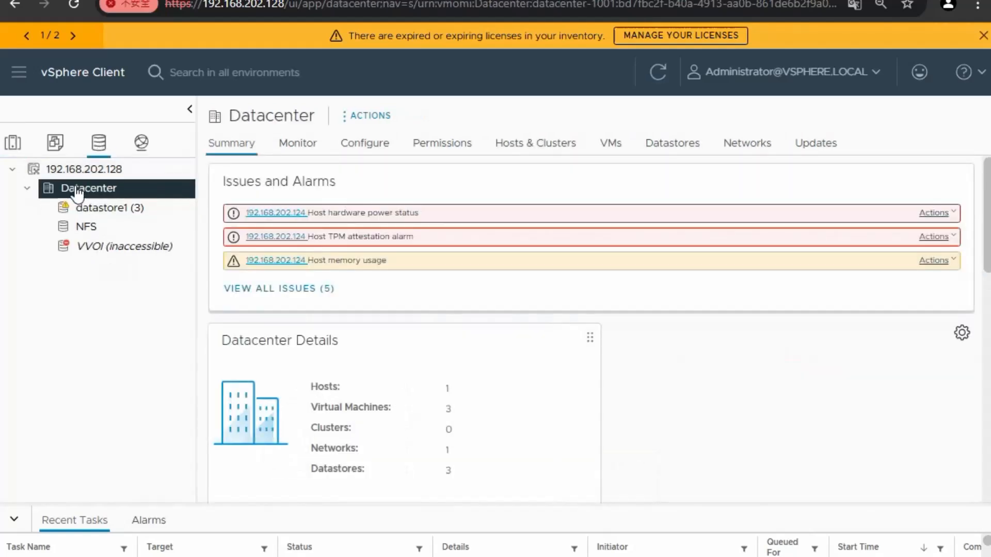
{"action": "right_click", "coordinate": [80, 192]}
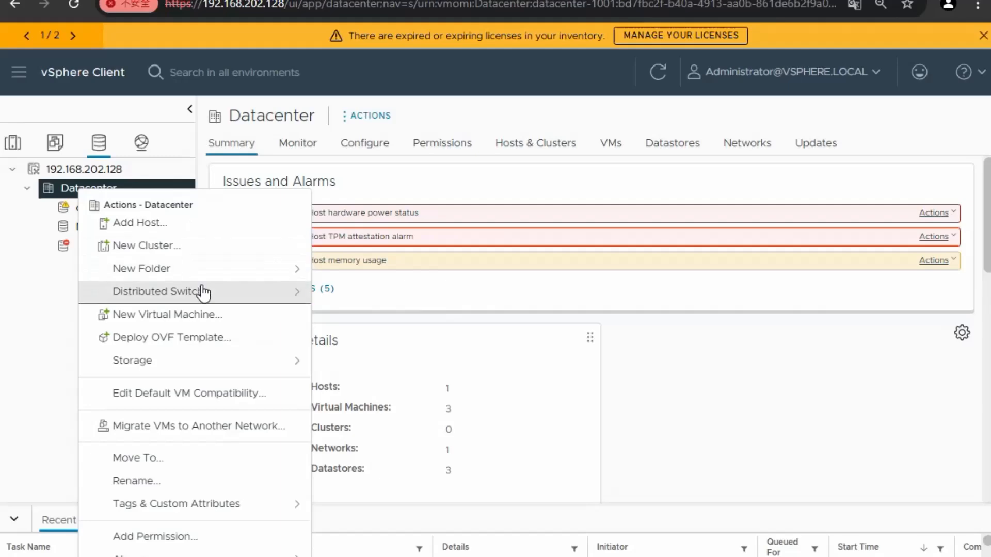
{"action": "mouse_move", "coordinate": [282, 363]}
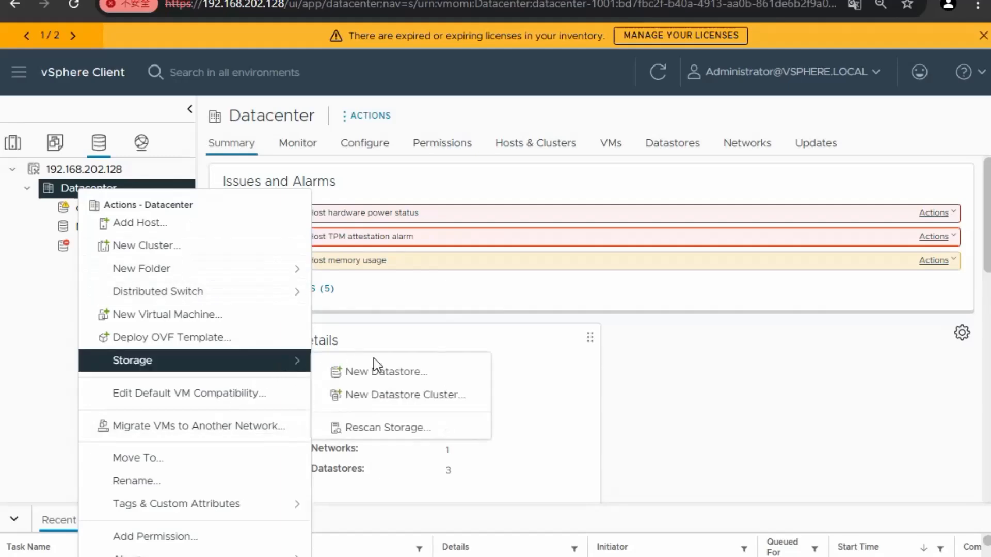
{"action": "left_click", "coordinate": [388, 372]}
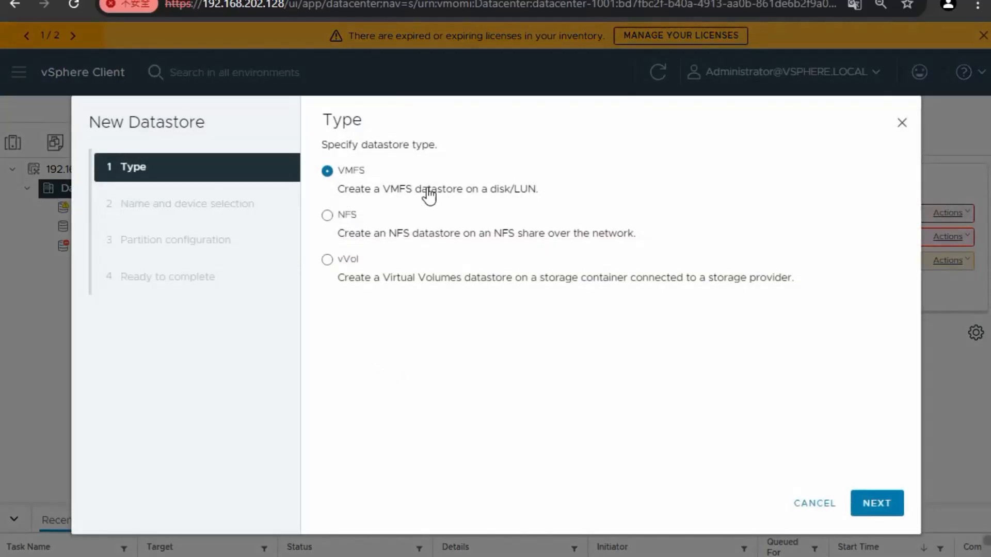
{"action": "left_click", "coordinate": [330, 264]}
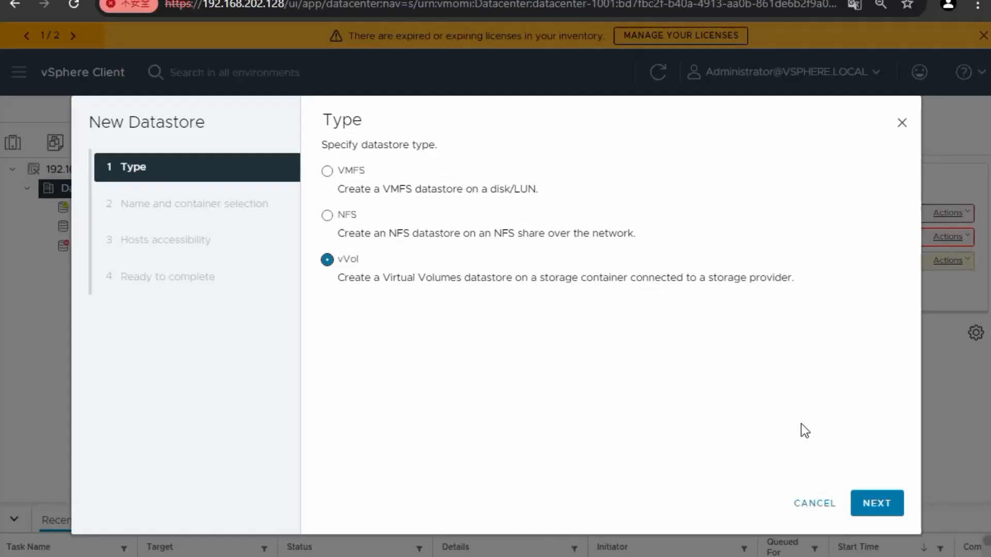
{"action": "left_click", "coordinate": [875, 502]}
{"action": "left_click", "coordinate": [480, 168]}
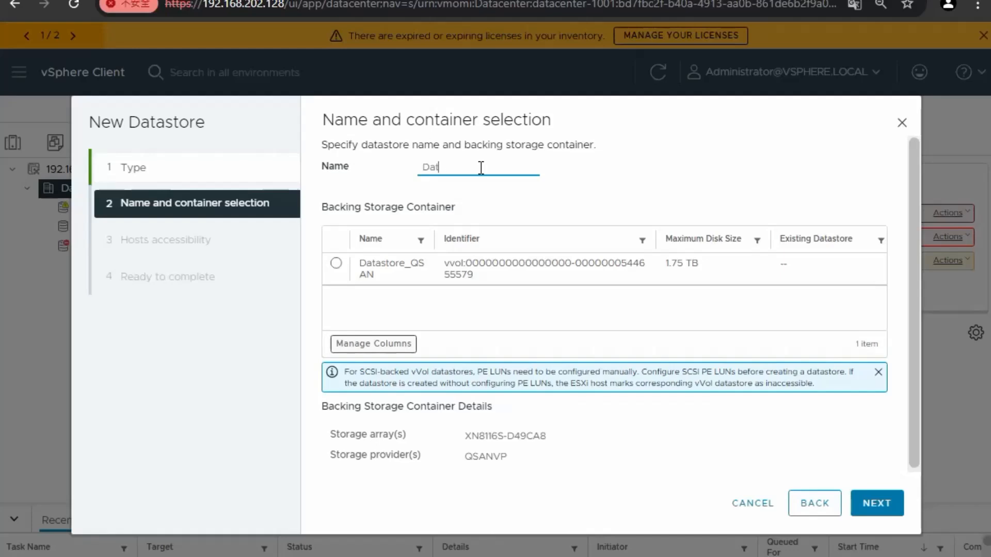
{"action": "key", "text": "BackSpace"}
{"action": "key", "text": "BackSpace"}
{"action": "type", "text": "qsa"}
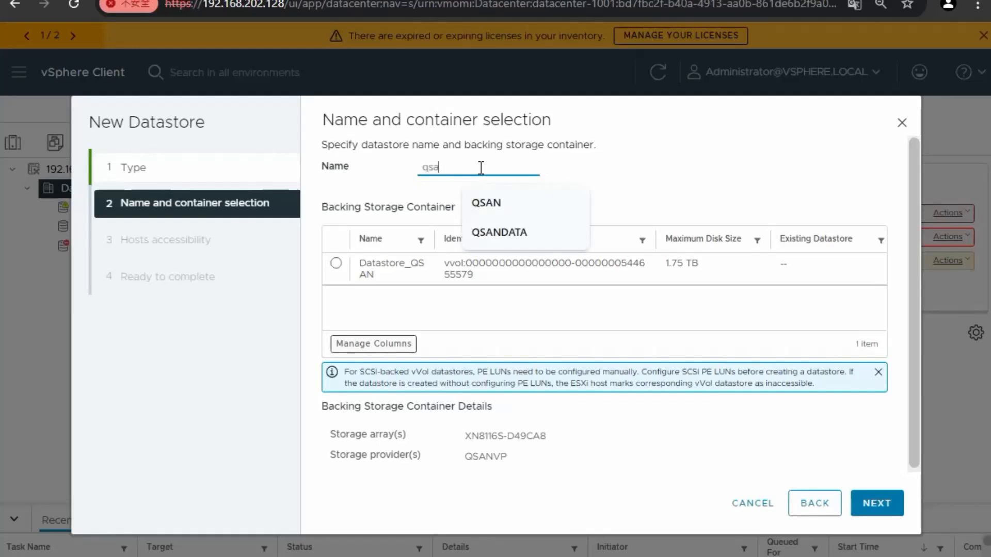
{"action": "type", "text": "nda"}
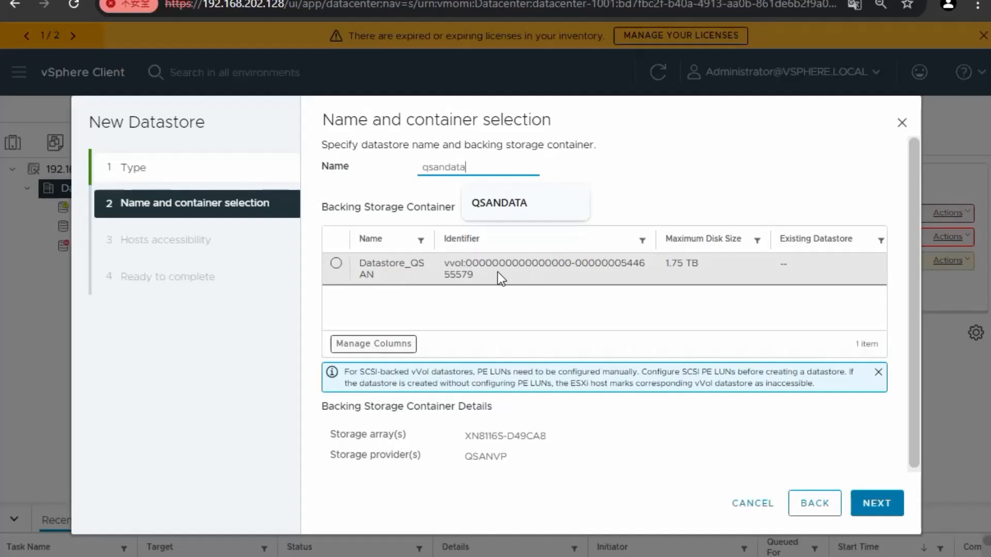
{"action": "type", "text": "ta"}
Back it with the Datastore_QSAN container, give host 192.168.202.124 access, and finish
{"action": "left_click", "coordinate": [336, 264]}
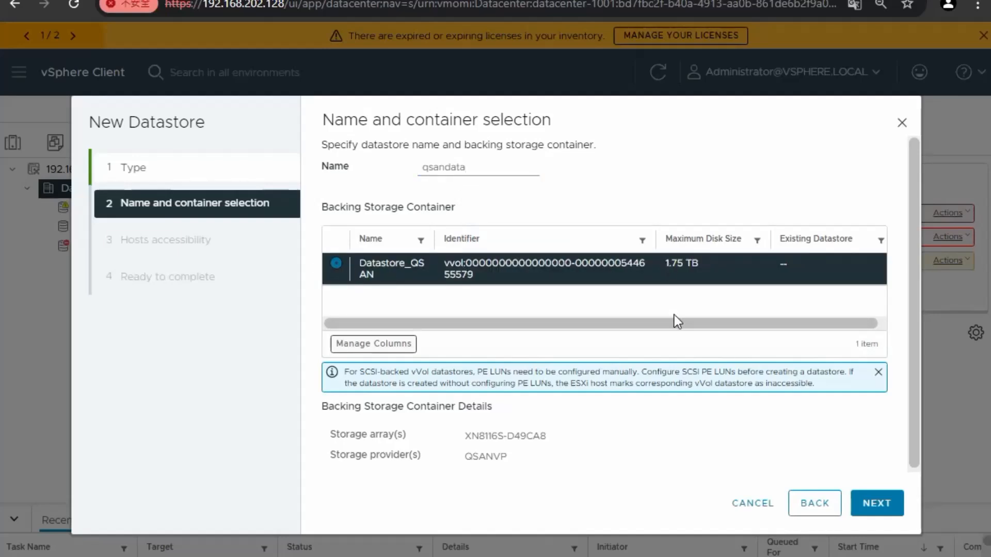
{"action": "left_click", "coordinate": [878, 503]}
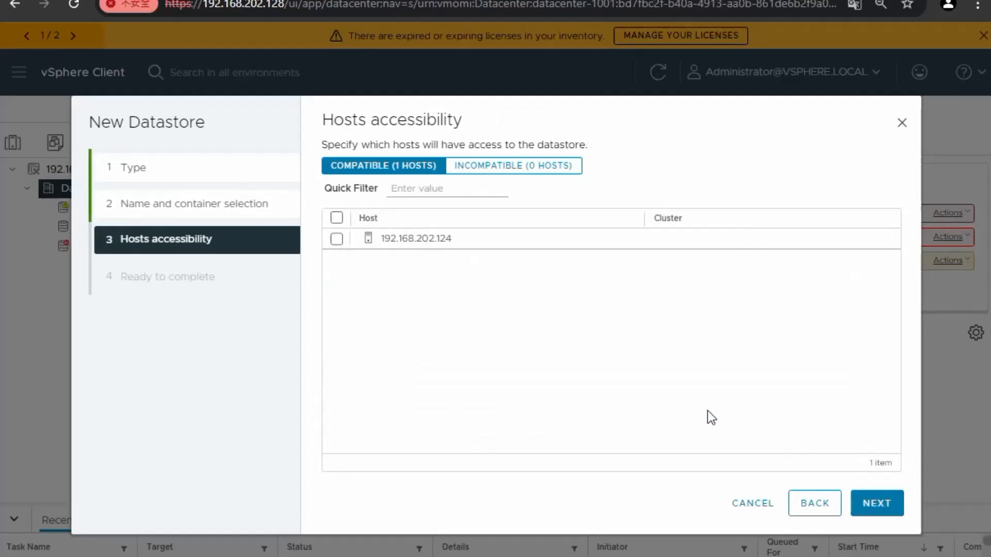
{"action": "left_click", "coordinate": [336, 239]}
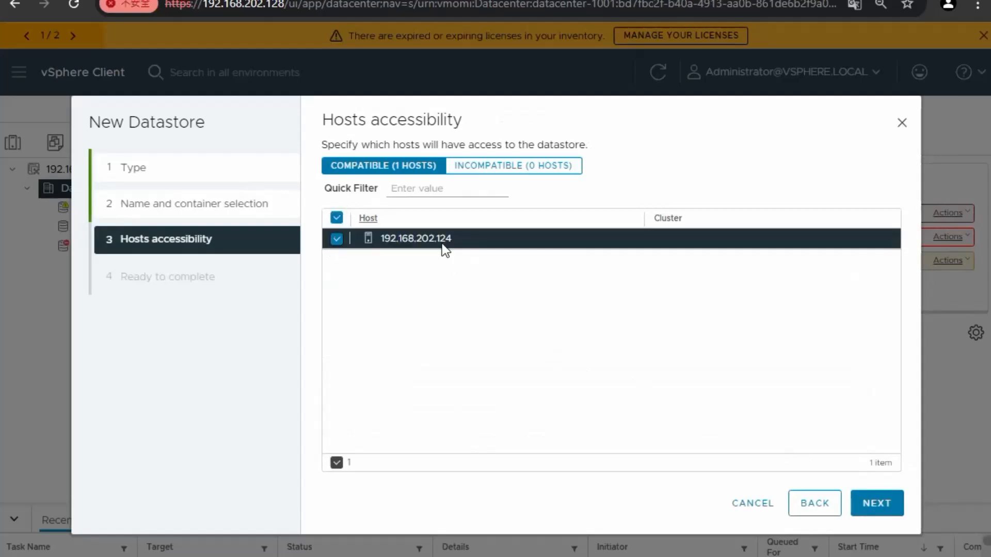
{"action": "left_click", "coordinate": [868, 502]}
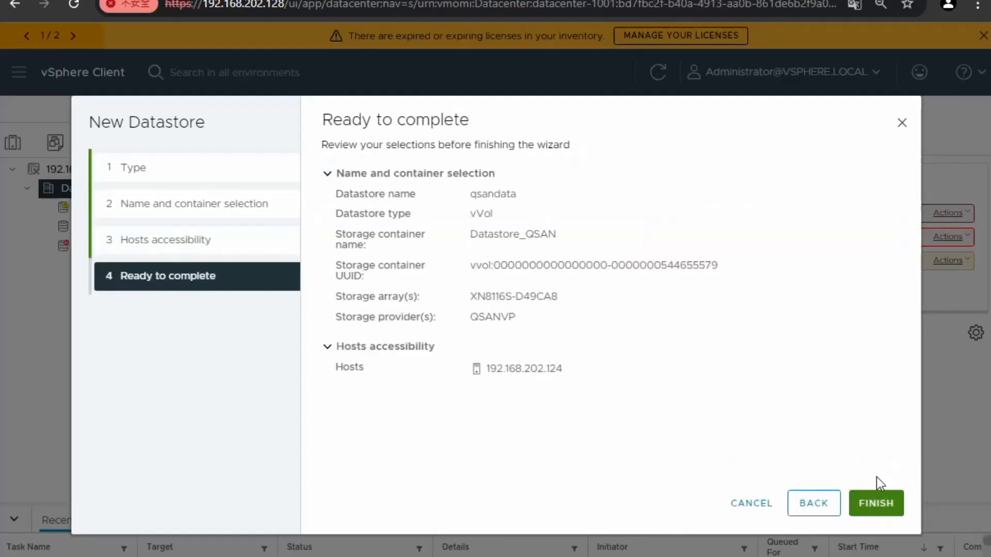
{"action": "left_click", "coordinate": [890, 503]}
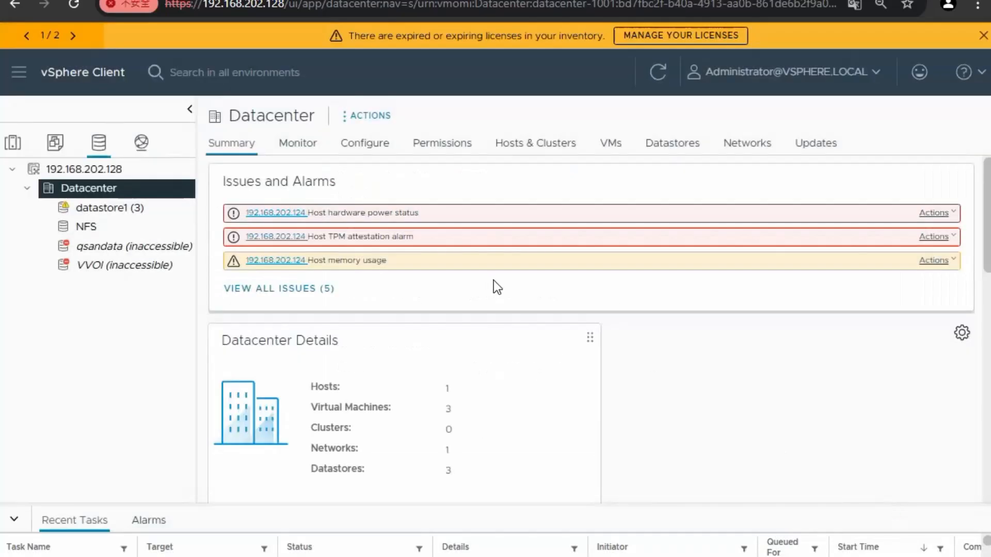
Review the qsandata datastore's summary showing 1.75 TB capacity
{"action": "left_click", "coordinate": [107, 248]}
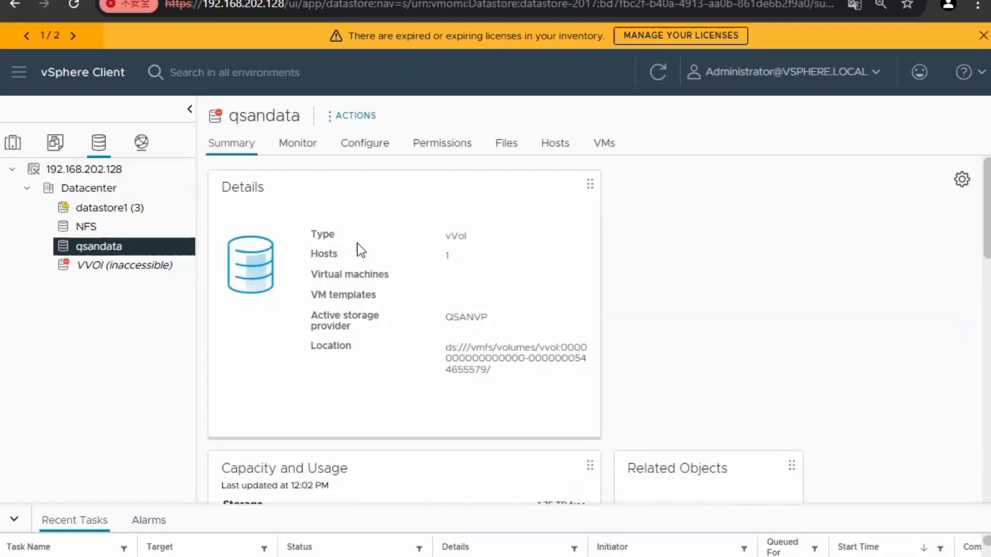
{"action": "scroll", "coordinate": [371, 256], "scroll_direction": "down", "scroll_amount": 5}
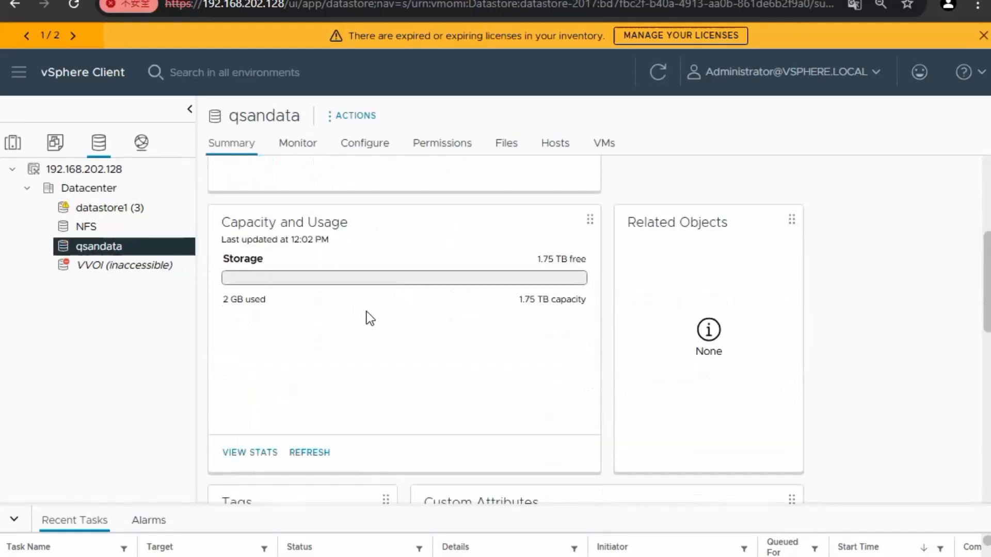
{"action": "scroll", "coordinate": [364, 309], "scroll_direction": "up", "scroll_amount": 5}
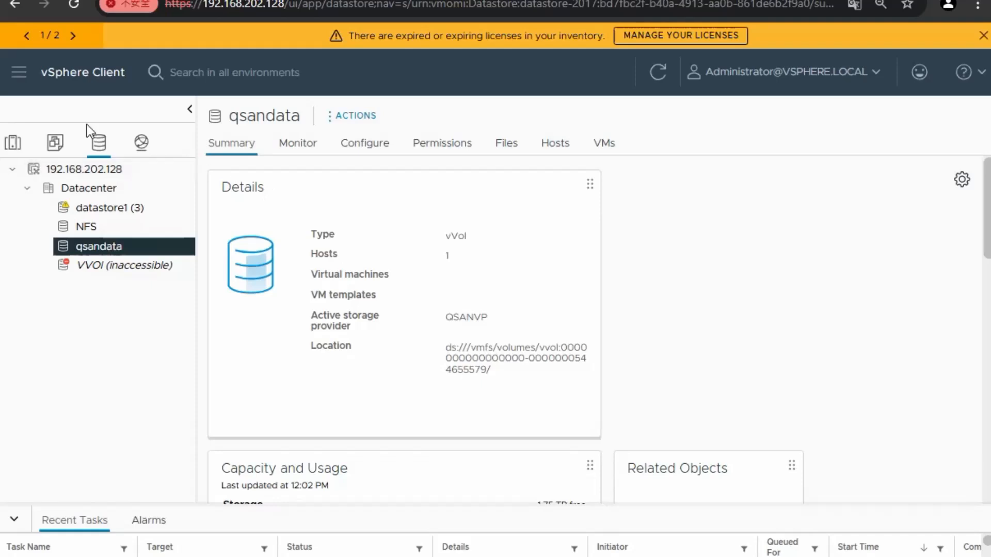
{"action": "left_click", "coordinate": [12, 142]}
Start a new virtual machine on host 192.168.202.124 named QSANVM in Datacenter
{"action": "left_click", "coordinate": [92, 191]}
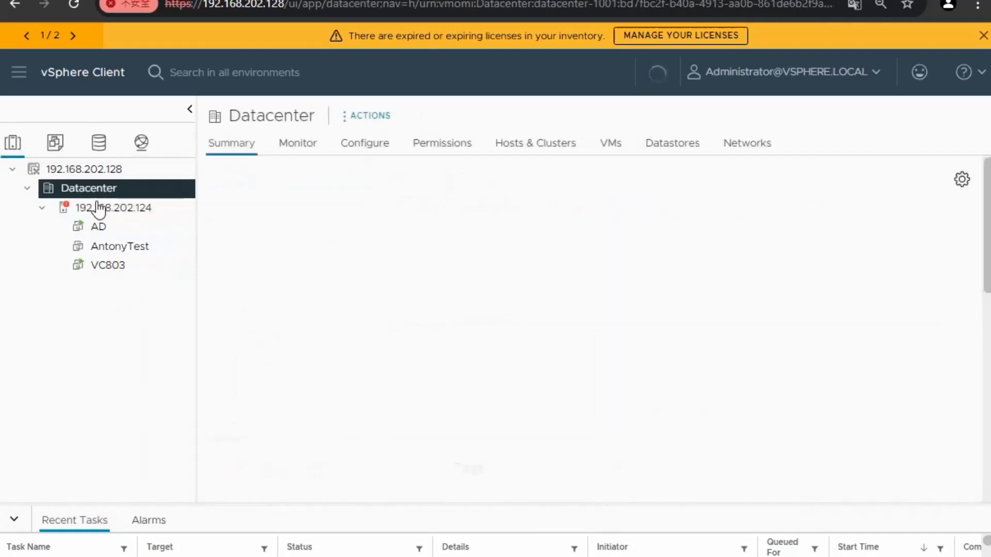
{"action": "left_click", "coordinate": [98, 209]}
{"action": "right_click", "coordinate": [101, 209]}
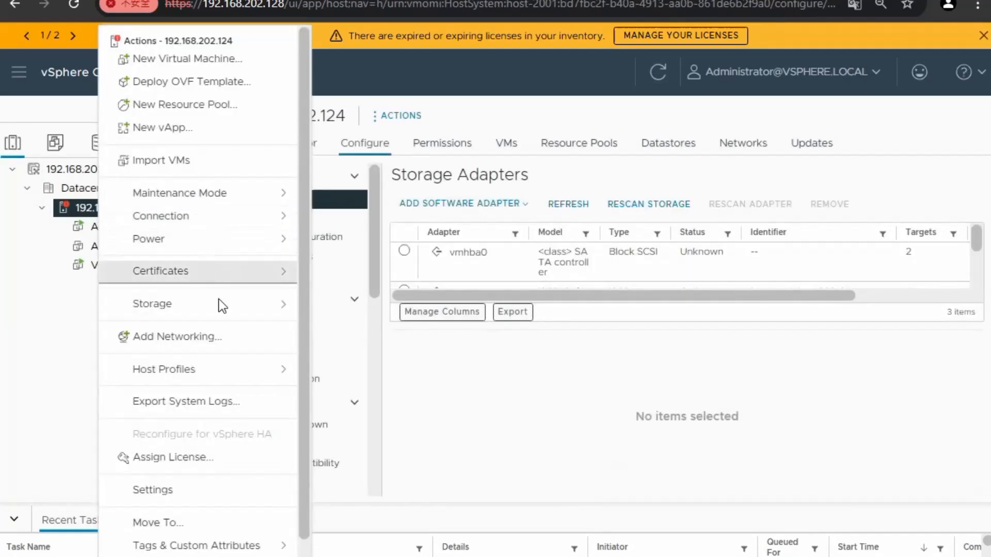
{"action": "left_click", "coordinate": [239, 69]}
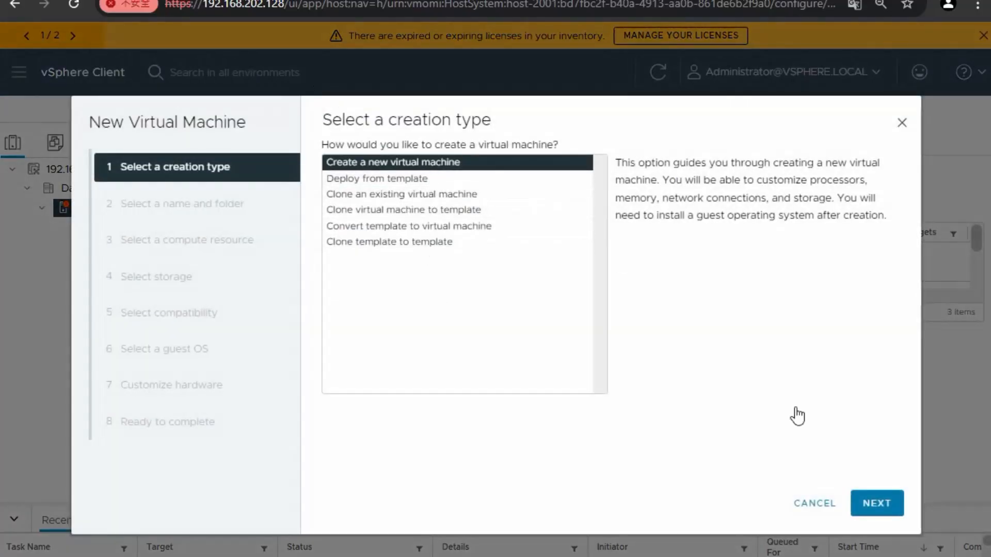
{"action": "left_click", "coordinate": [876, 505]}
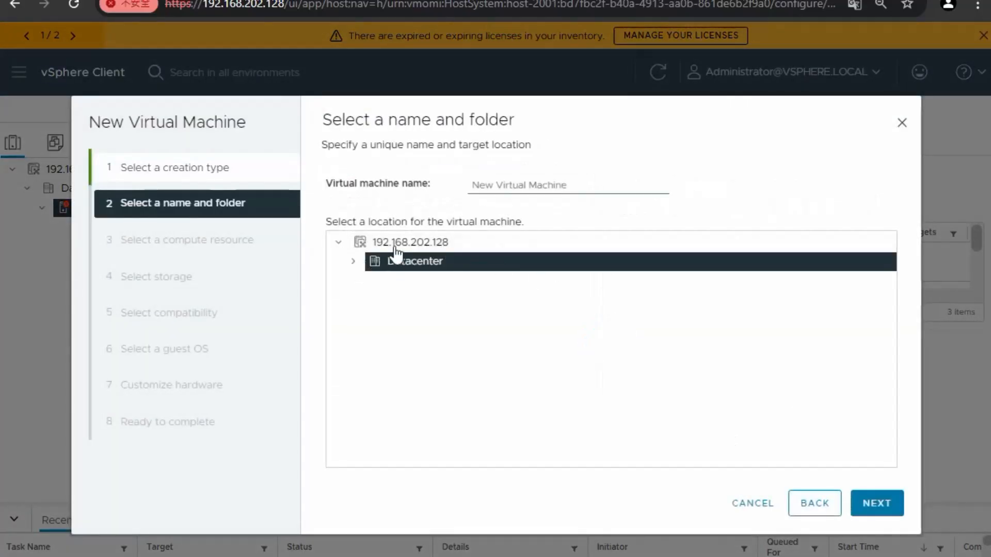
{"action": "left_click", "coordinate": [583, 187]}
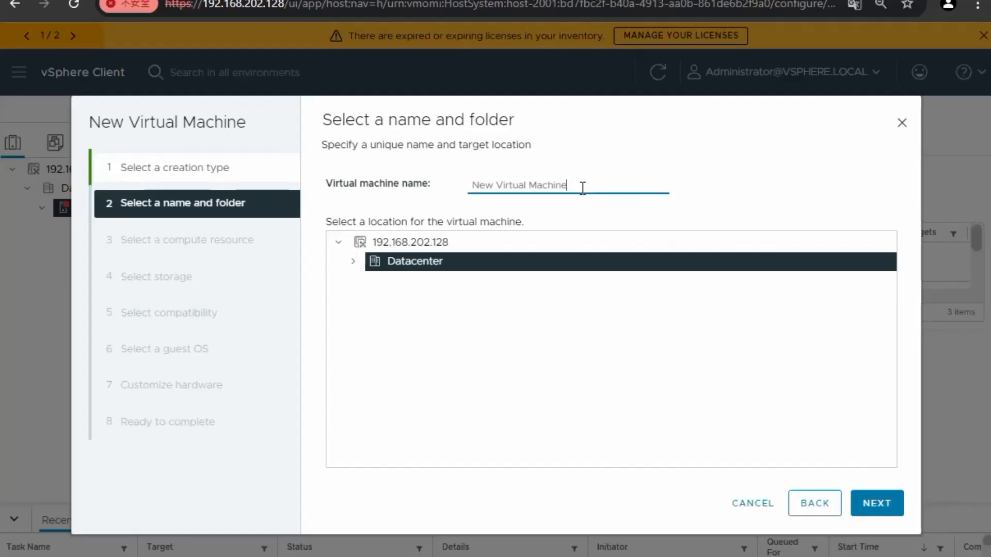
{"action": "left_click_drag", "start_coordinate": [582, 187], "coordinate": [426, 187]}
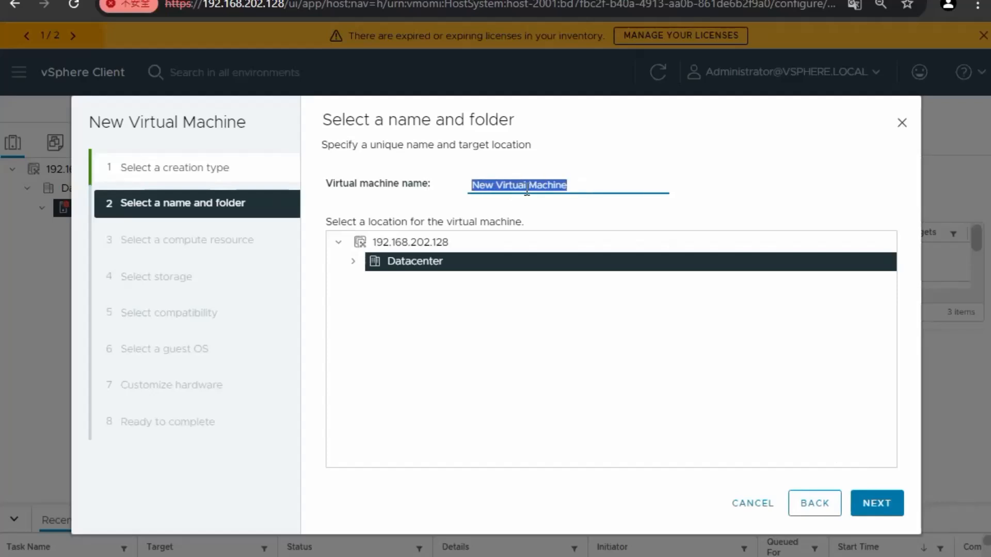
{"action": "type", "text": "QSANVM"}
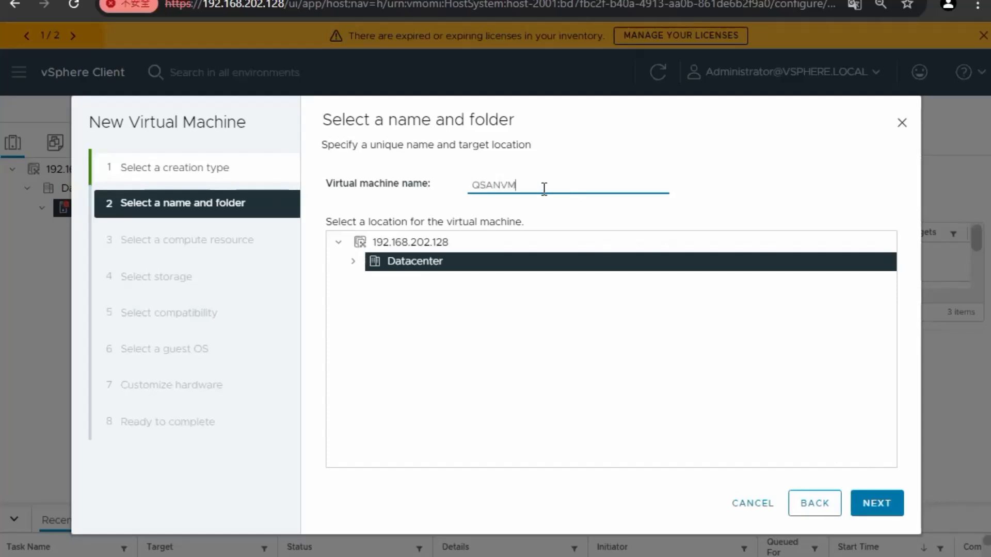
{"action": "left_click", "coordinate": [886, 510]}
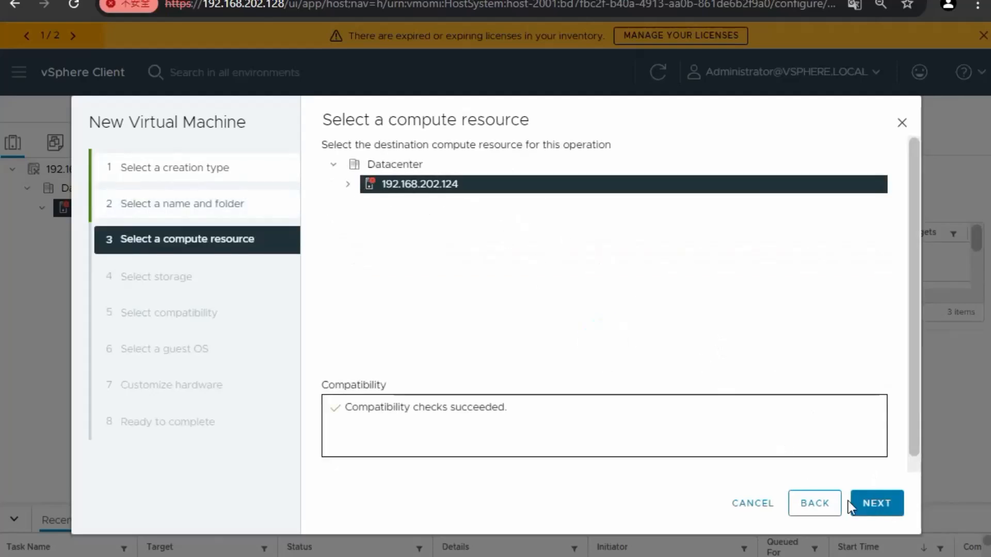
Place it on the qsandata datastore with ESXi 8.0 U2 and later compatibility
{"action": "left_click", "coordinate": [880, 511]}
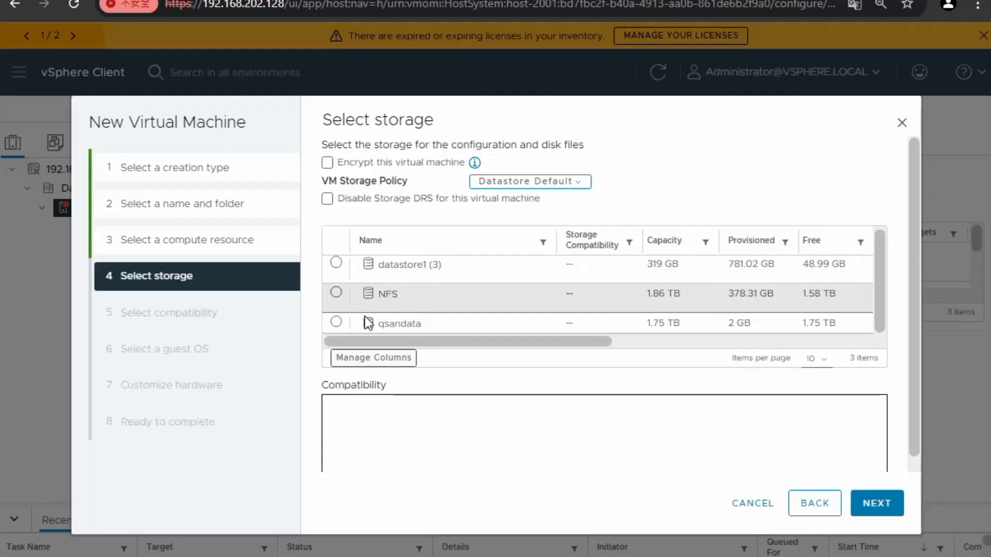
{"action": "left_click", "coordinate": [336, 322]}
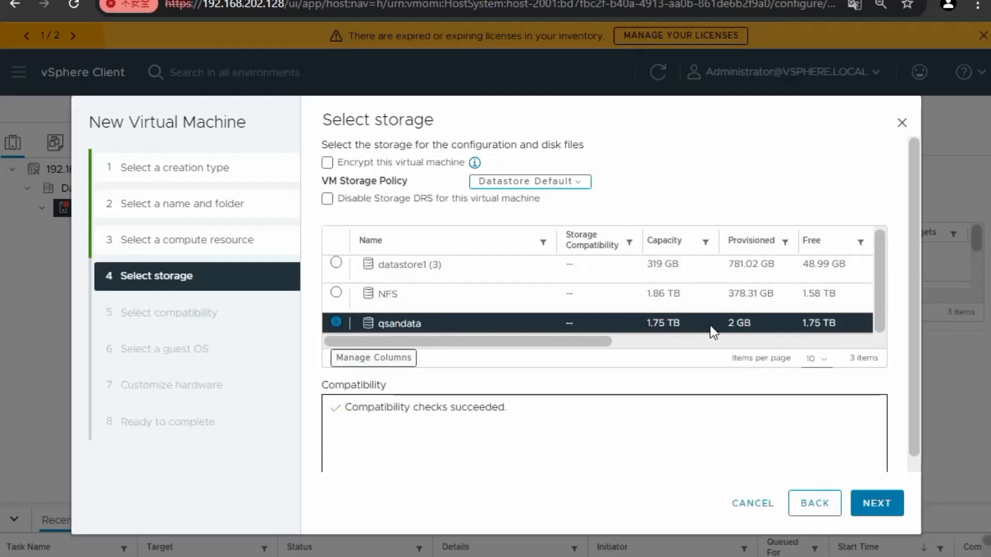
{"action": "left_click", "coordinate": [875, 503]}
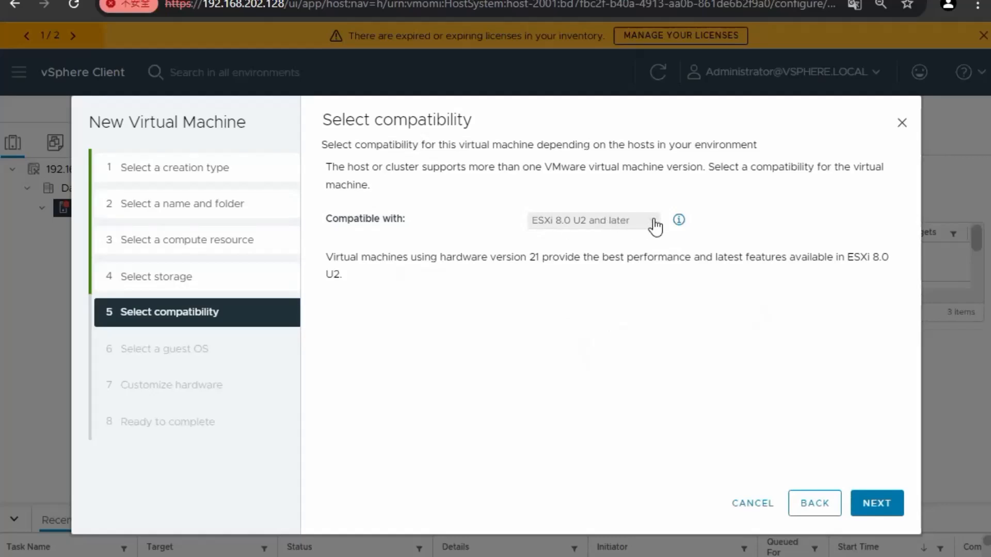
{"action": "left_click", "coordinate": [616, 223]}
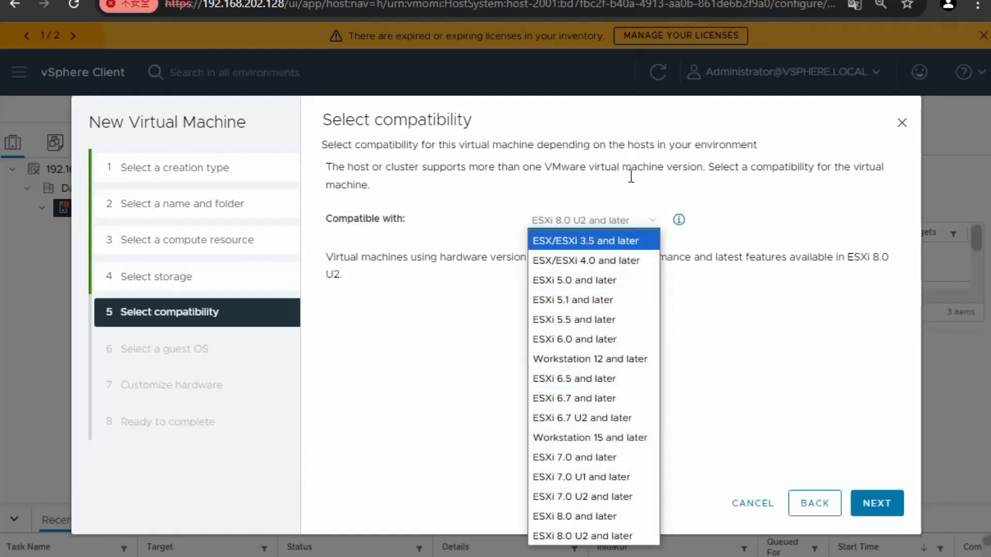
{"action": "left_click", "coordinate": [631, 199]}
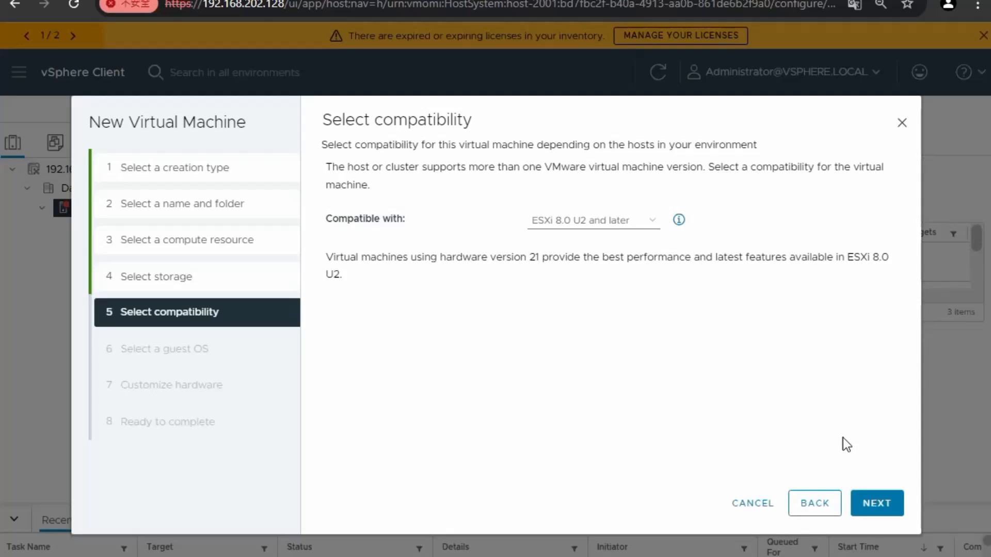
{"action": "left_click", "coordinate": [872, 503]}
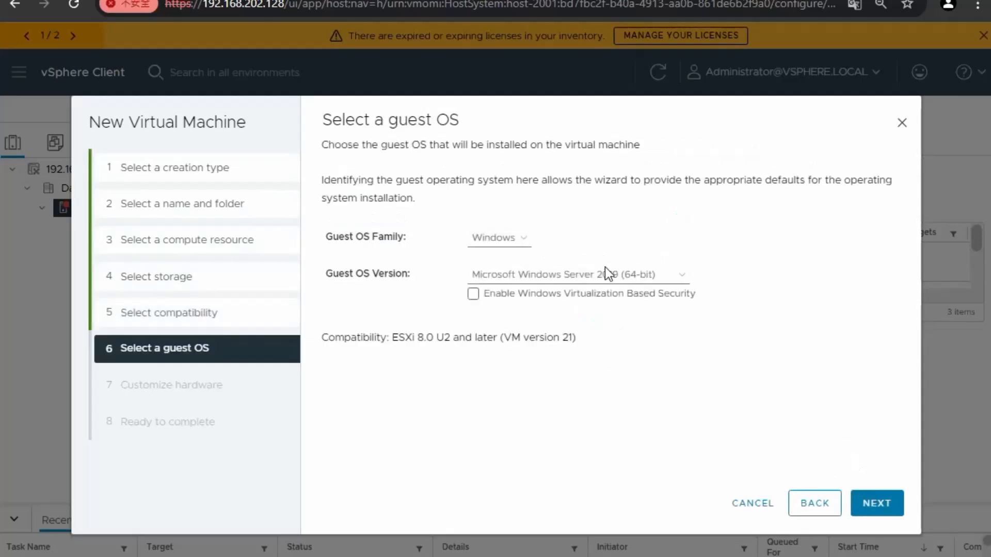
Keep Windows Server 2019 as guest OS and default hardware, then create QSANVM
{"action": "left_click", "coordinate": [606, 274]}
{"action": "left_click", "coordinate": [636, 208]}
{"action": "left_click", "coordinate": [887, 505]}
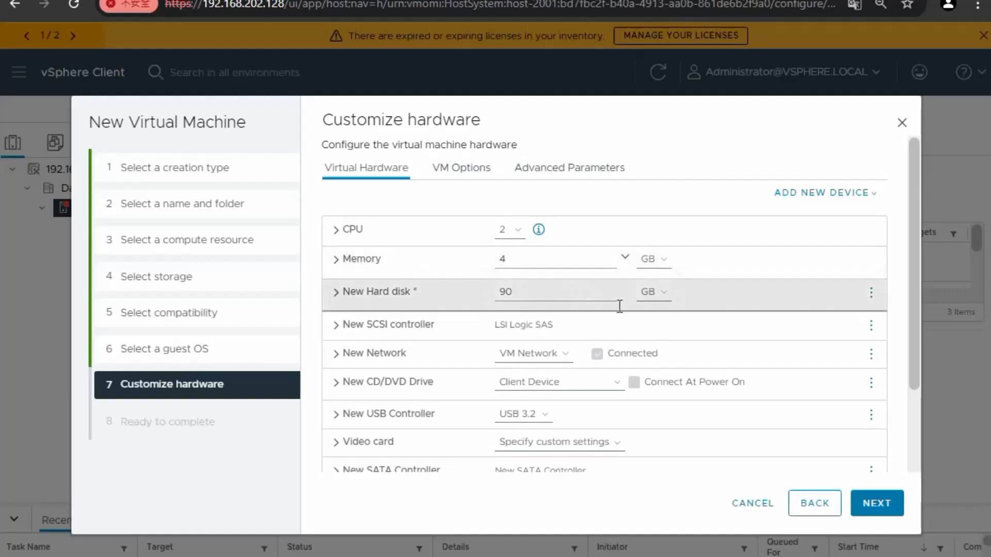
{"action": "scroll", "coordinate": [671, 403], "scroll_direction": "down", "scroll_amount": 2}
{"action": "scroll", "coordinate": [723, 402], "scroll_direction": "up", "scroll_amount": 2}
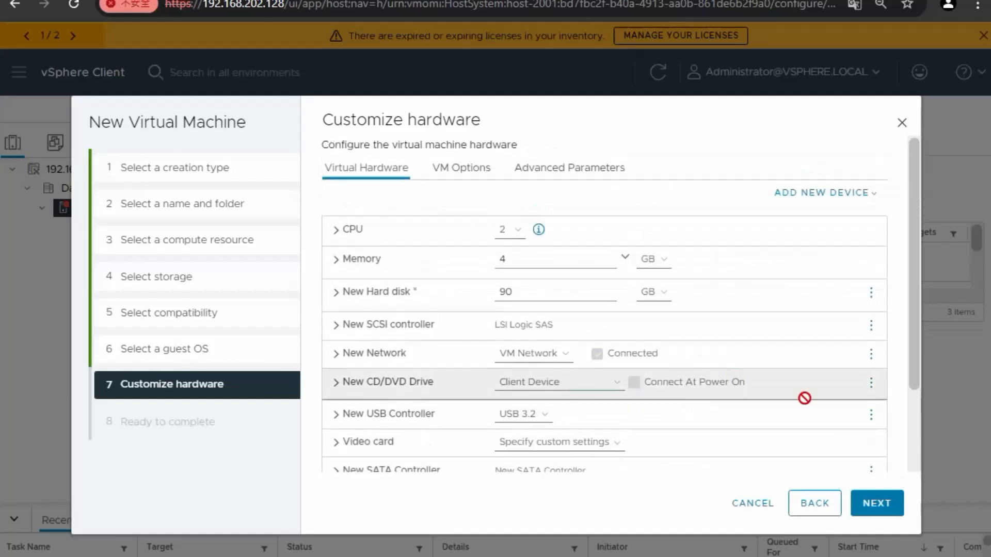
{"action": "left_click", "coordinate": [879, 504]}
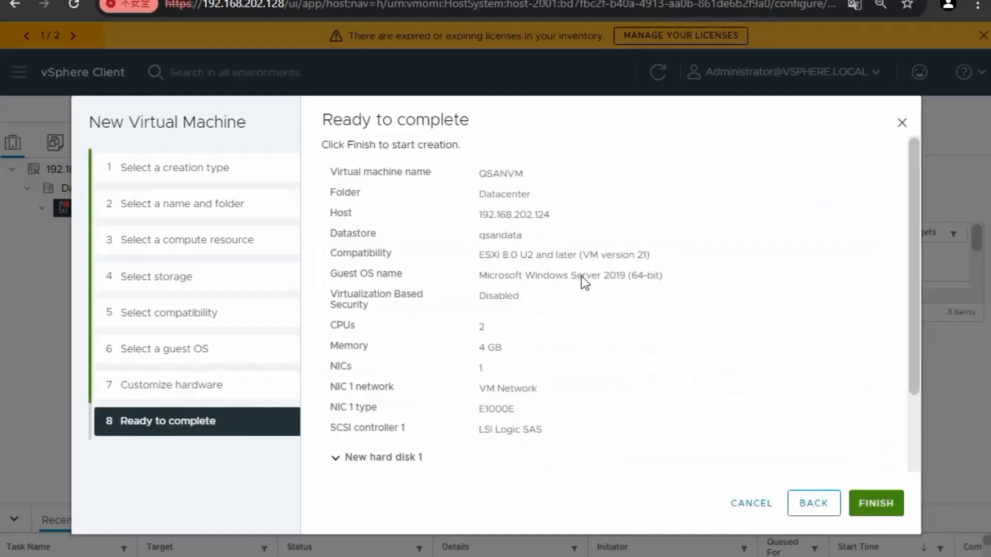
{"action": "scroll", "coordinate": [503, 279], "scroll_direction": "down", "scroll_amount": 2}
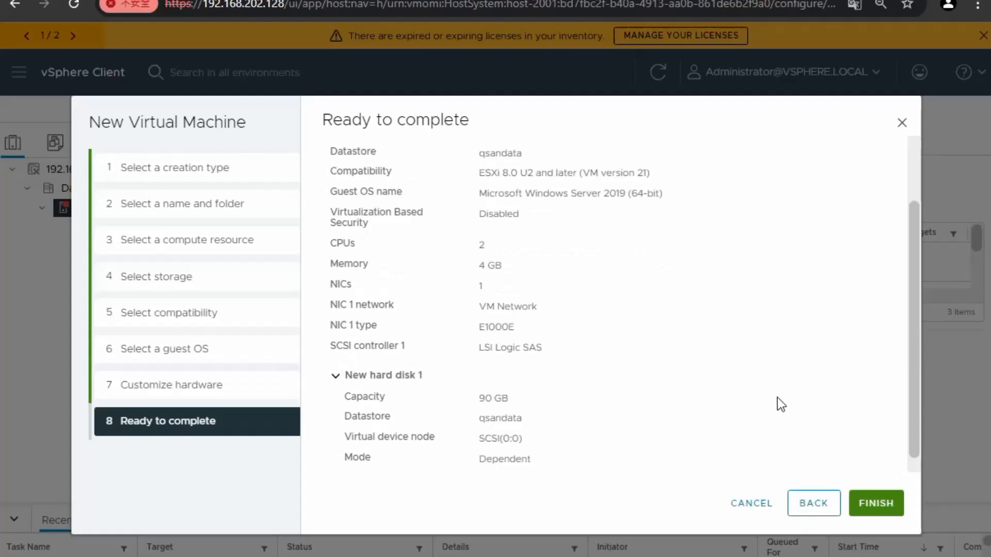
{"action": "scroll", "coordinate": [771, 410], "scroll_direction": "up", "scroll_amount": 2}
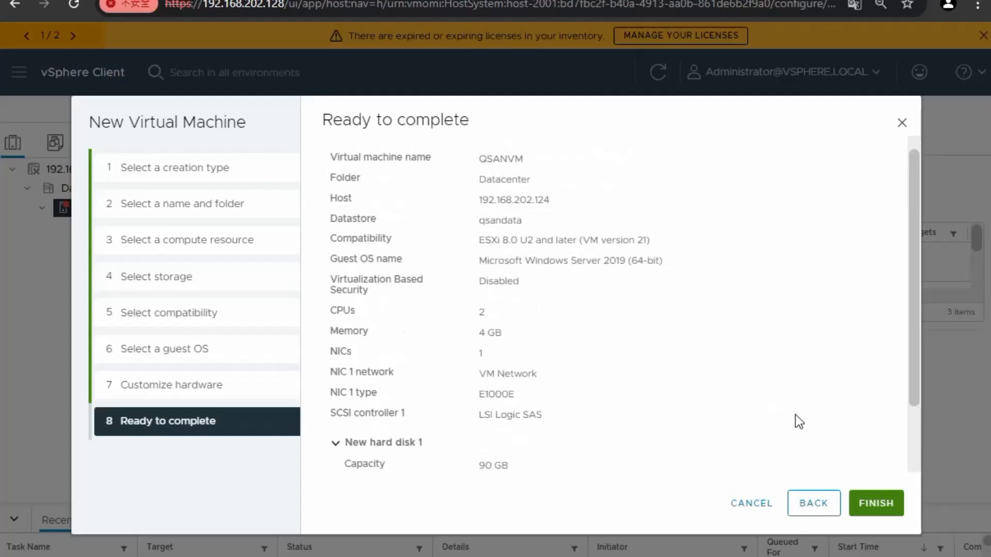
{"action": "left_click", "coordinate": [891, 501]}
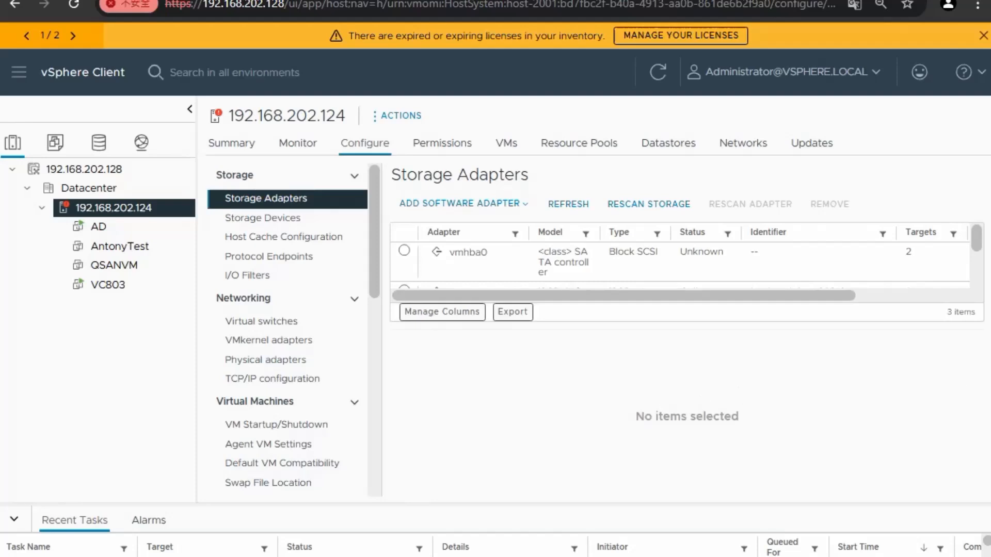
Scroll through QSANVM's Summary to check its 90 GB disk on qsandata
{"action": "left_click", "coordinate": [114, 264]}
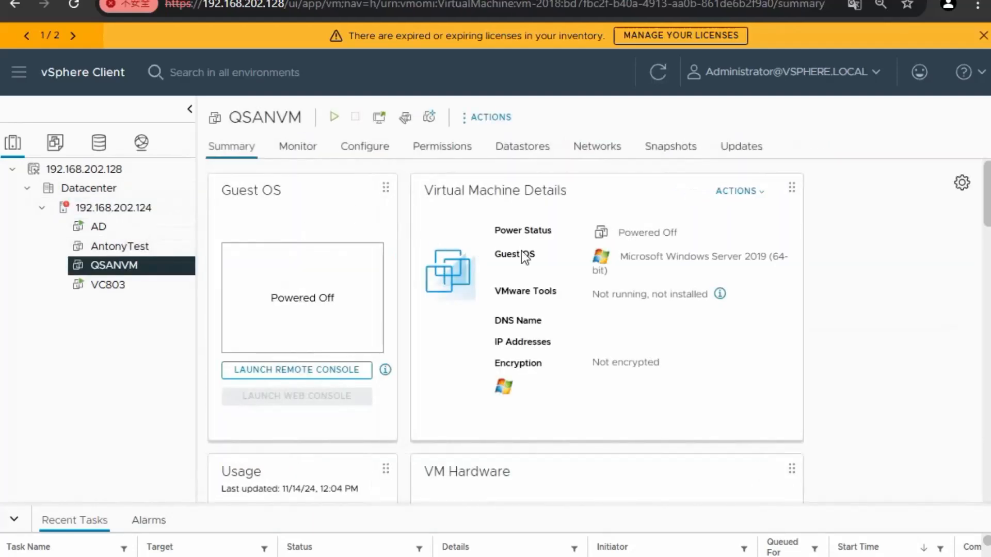
{"action": "scroll", "coordinate": [701, 266], "scroll_direction": "down", "scroll_amount": 2}
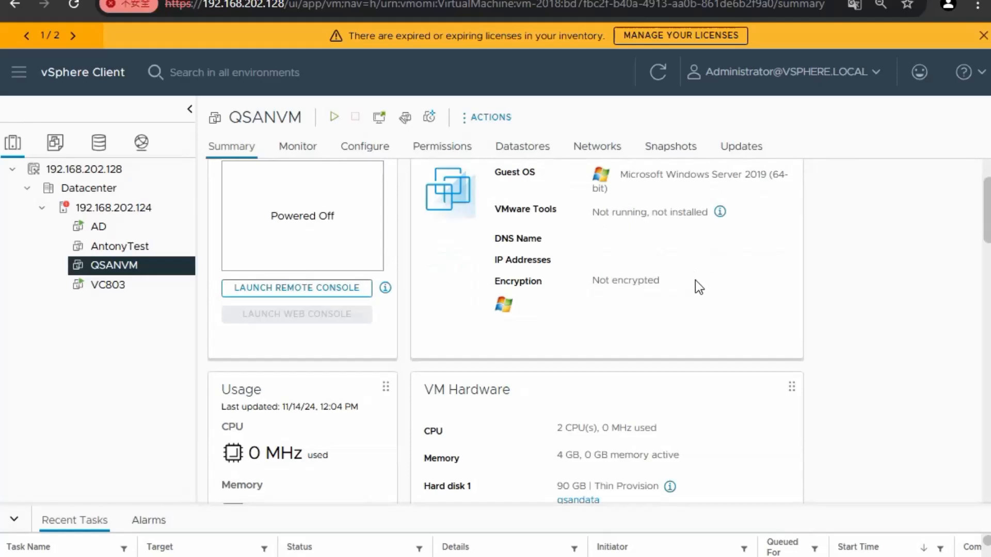
{"action": "scroll", "coordinate": [605, 313], "scroll_direction": "down", "scroll_amount": 4}
{"action": "scroll", "coordinate": [526, 320], "scroll_direction": "up", "scroll_amount": 2}
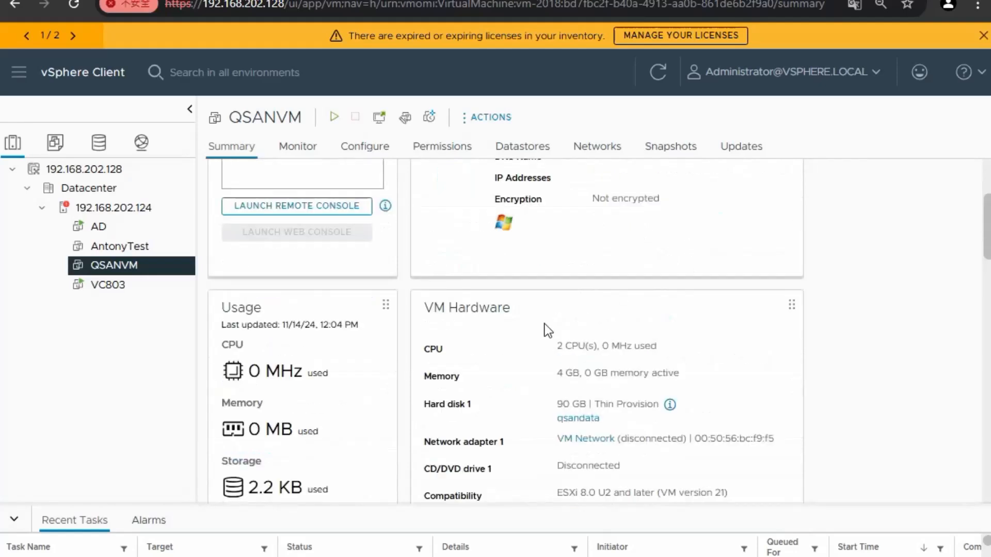
{"action": "scroll", "coordinate": [548, 331], "scroll_direction": "down", "scroll_amount": 2}
{"action": "scroll", "coordinate": [614, 348], "scroll_direction": "down", "scroll_amount": 2}
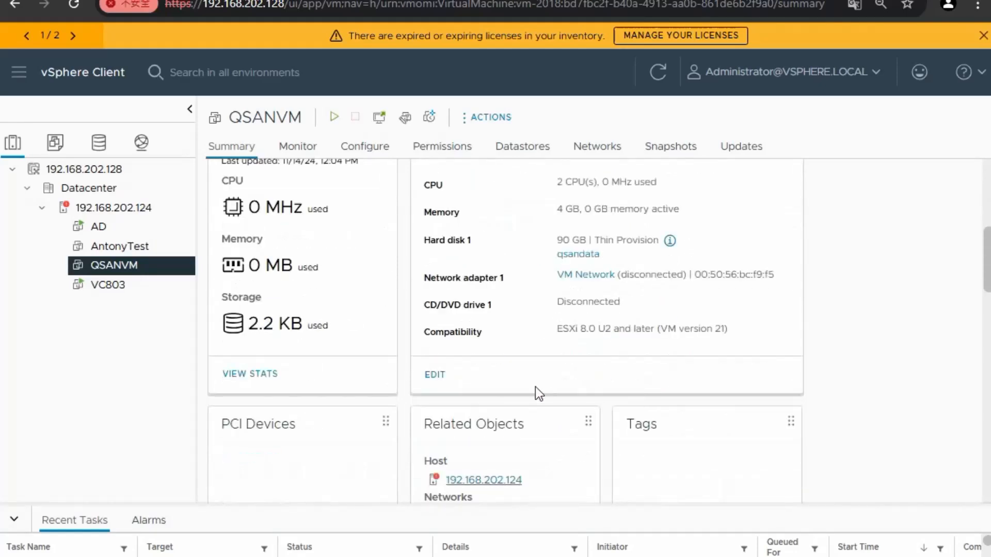
{"action": "scroll", "coordinate": [534, 386], "scroll_direction": "up", "scroll_amount": 8}
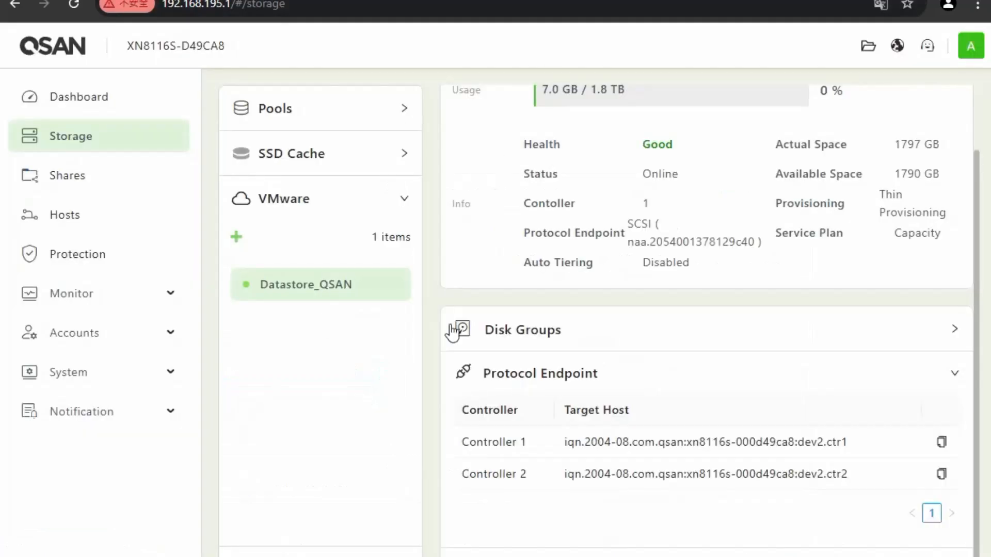
Expand Datastore_QSAN's virtual volumes and highlight the 261120 MB config and 92160 MB data capacities
{"action": "left_click", "coordinate": [688, 554]}
{"action": "scroll", "coordinate": [658, 455], "scroll_direction": "down", "scroll_amount": 1}
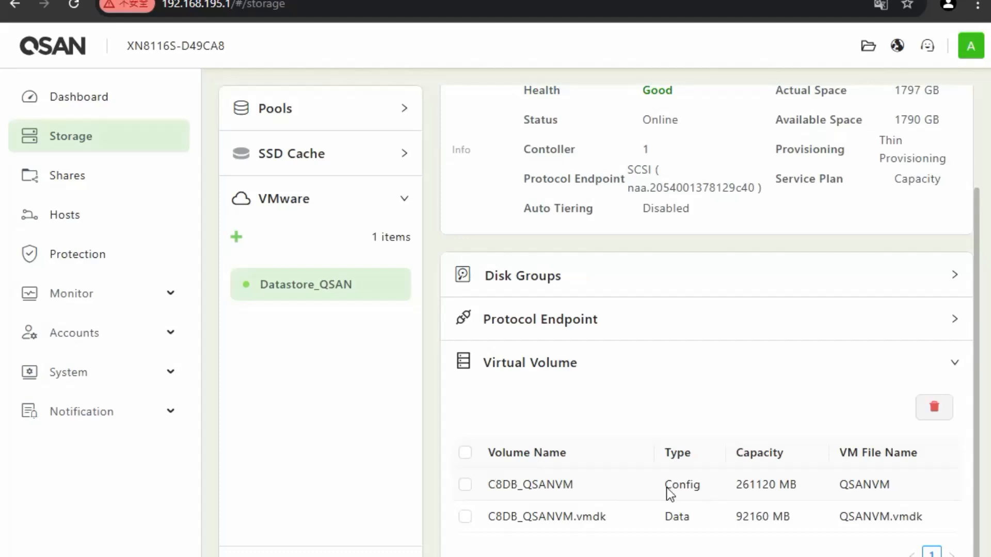
{"action": "left_click_drag", "start_coordinate": [738, 484], "coordinate": [792, 483]}
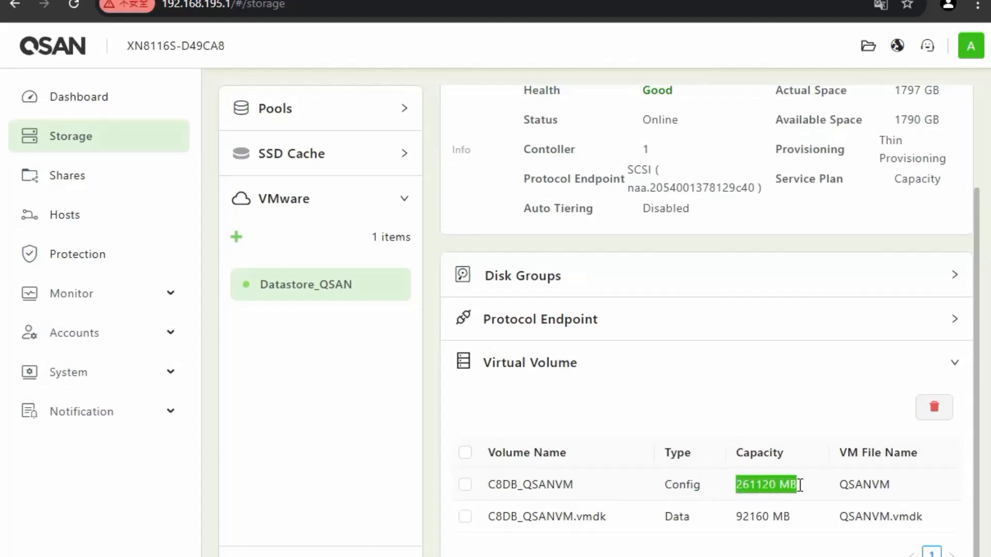
{"action": "left_click", "coordinate": [785, 499]}
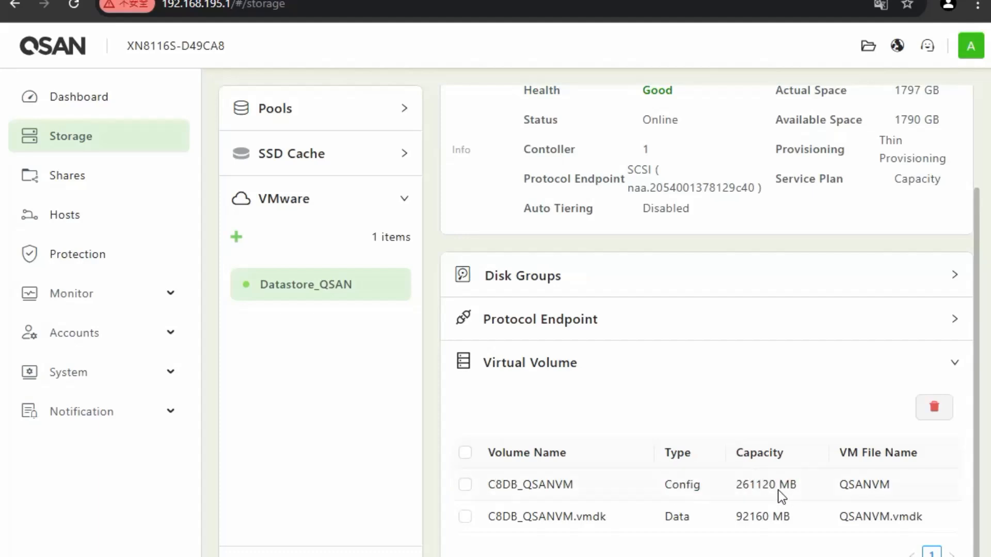
{"action": "left_click_drag", "start_coordinate": [671, 517], "coordinate": [803, 525]}
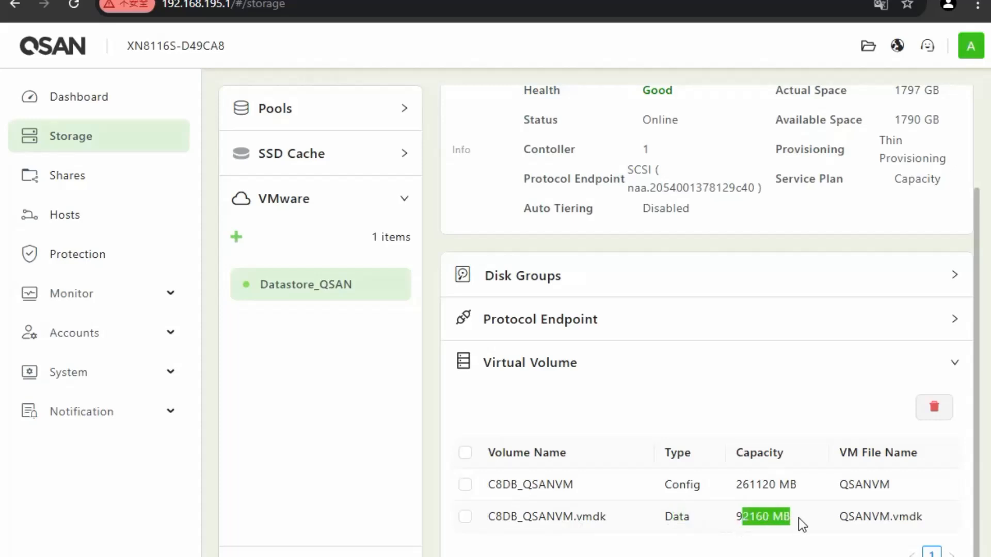
{"action": "left_click", "coordinate": [764, 522]}
{"action": "left_click_drag", "start_coordinate": [738, 517], "coordinate": [786, 518]}
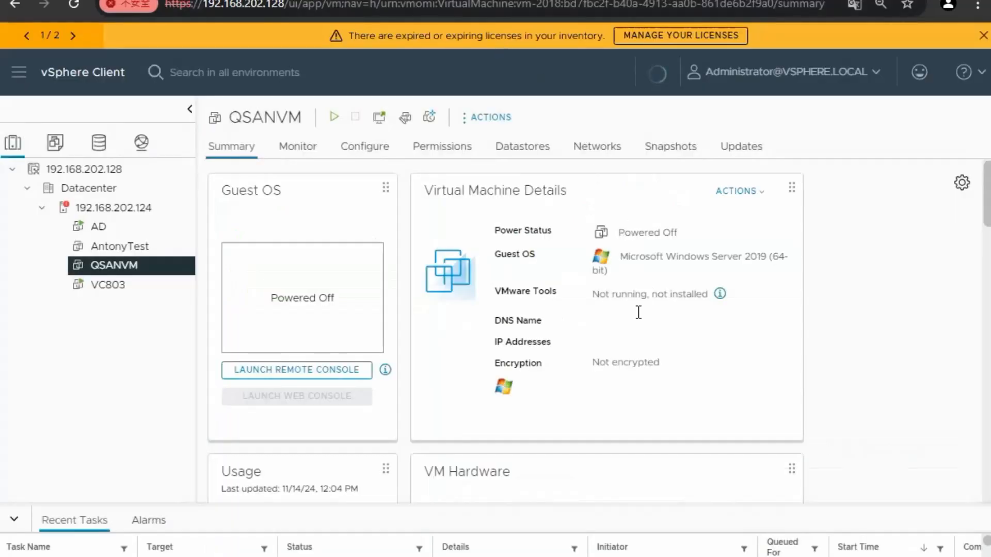
Check the first disk's 90 GB thin-provisioned size on QSANVM's summary
{"action": "scroll", "coordinate": [637, 310], "scroll_direction": "down", "scroll_amount": 2}
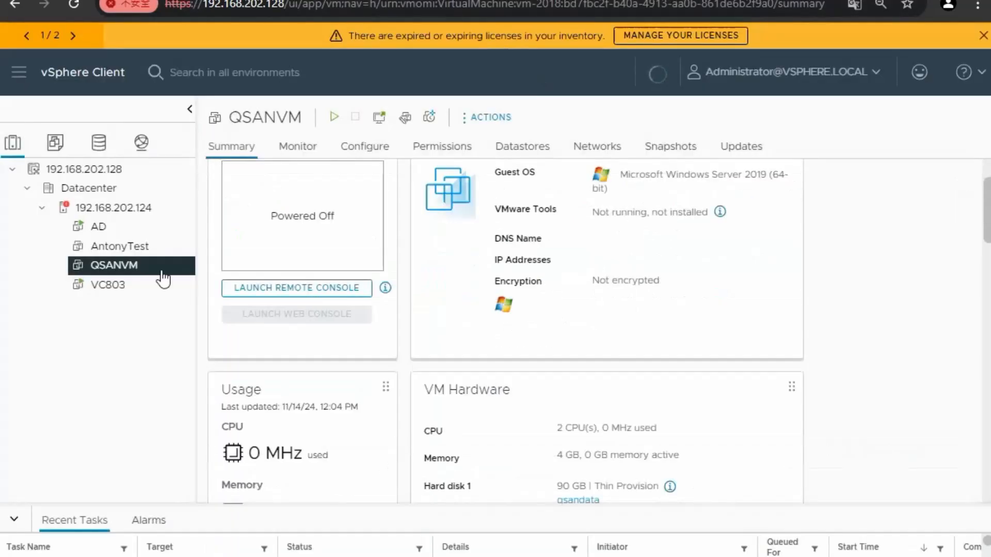
{"action": "right_click", "coordinate": [160, 268]}
{"action": "scroll", "coordinate": [614, 423], "scroll_direction": "down", "scroll_amount": 2}
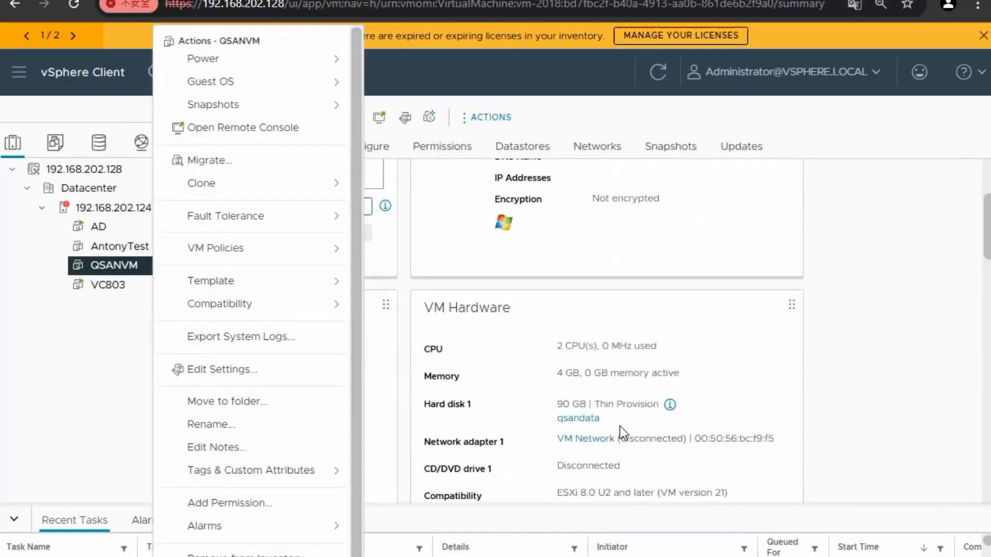
{"action": "left_click", "coordinate": [580, 407]}
{"action": "left_click_drag", "start_coordinate": [557, 404], "coordinate": [630, 405]}
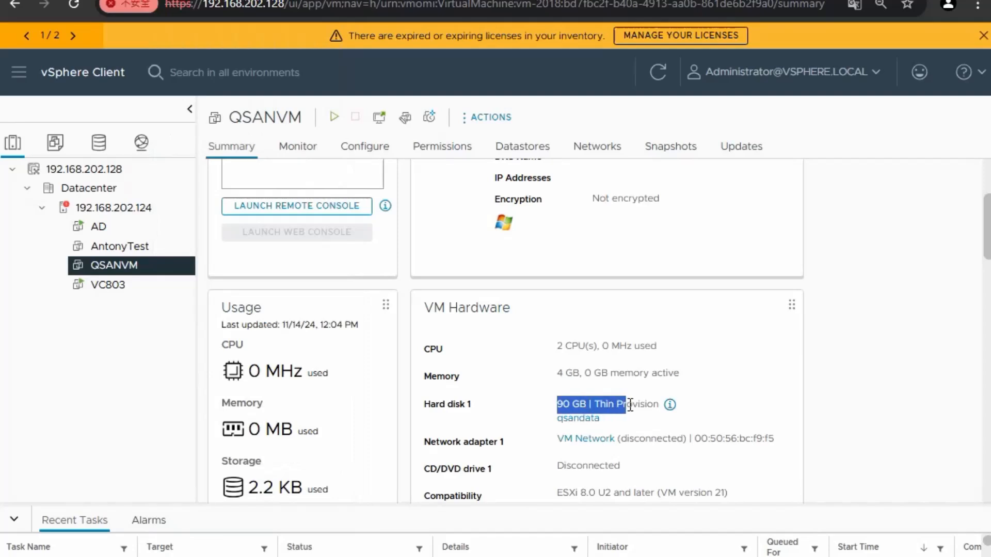
{"action": "left_click", "coordinate": [609, 405]}
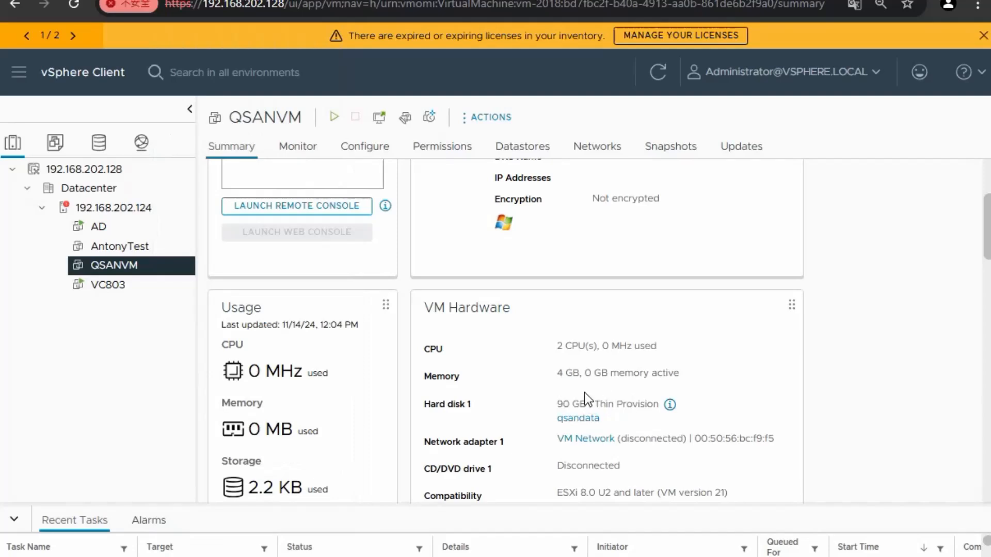
Add a new 50 GB hard disk to QSANVM through Edit Settings
{"action": "right_click", "coordinate": [135, 267]}
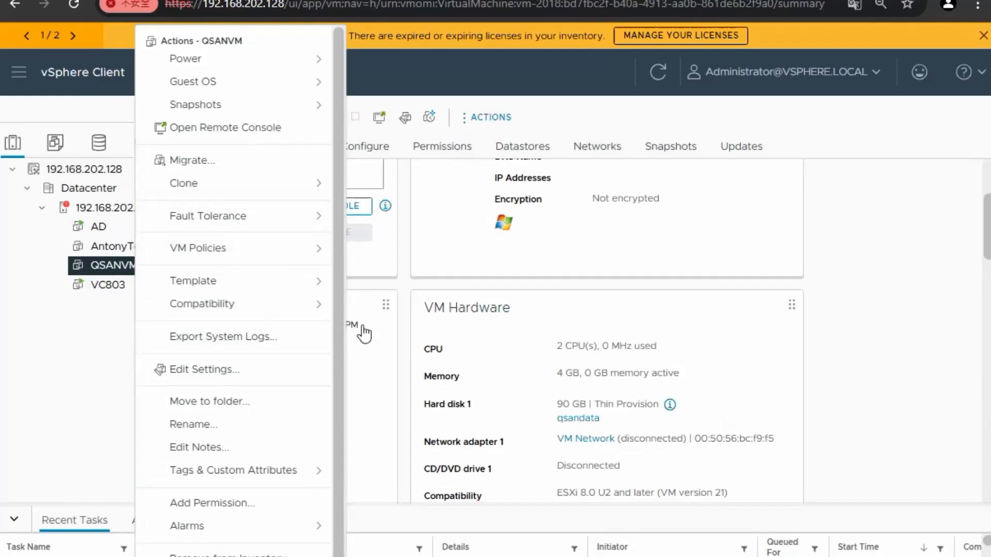
{"action": "left_click", "coordinate": [238, 374]}
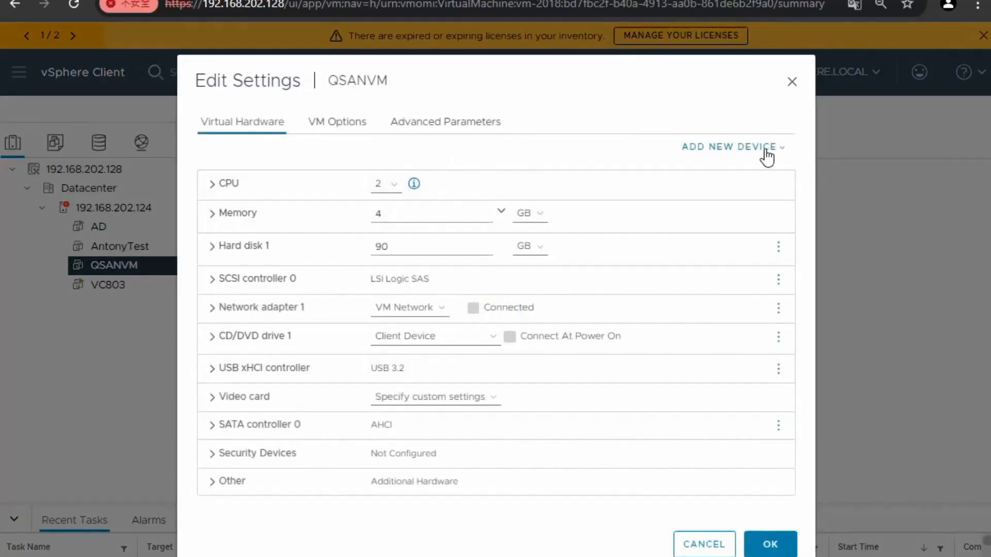
{"action": "left_click", "coordinate": [279, 251]}
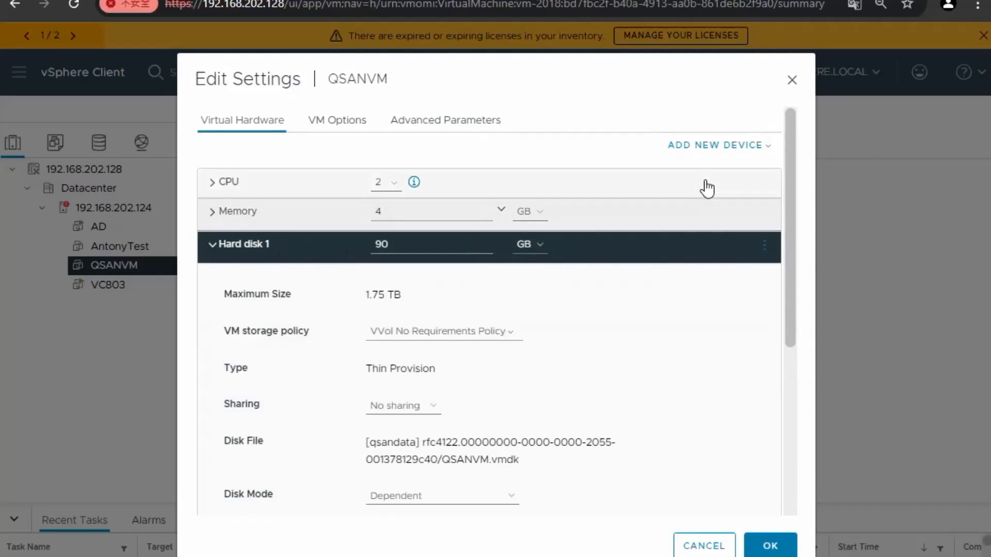
{"action": "left_click", "coordinate": [770, 150]}
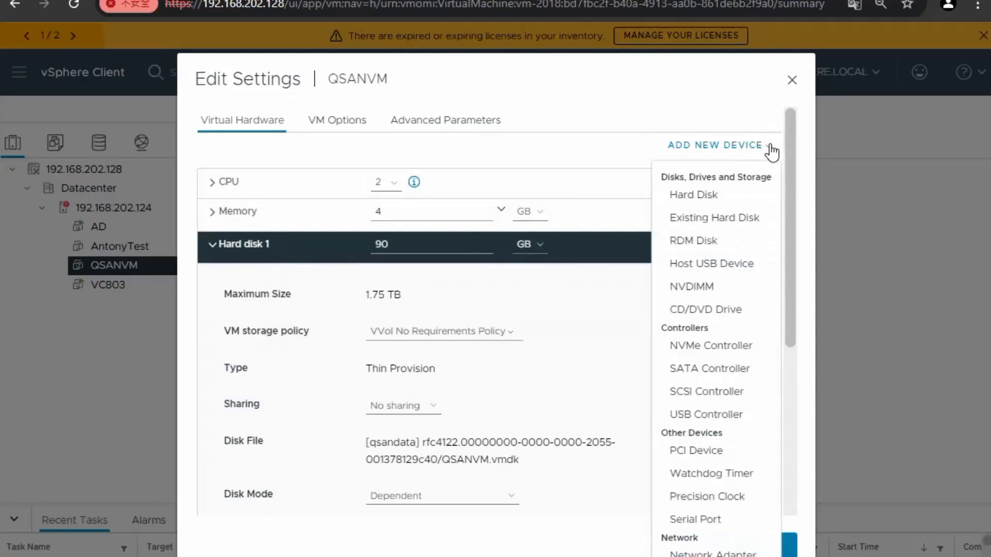
{"action": "left_click", "coordinate": [730, 202]}
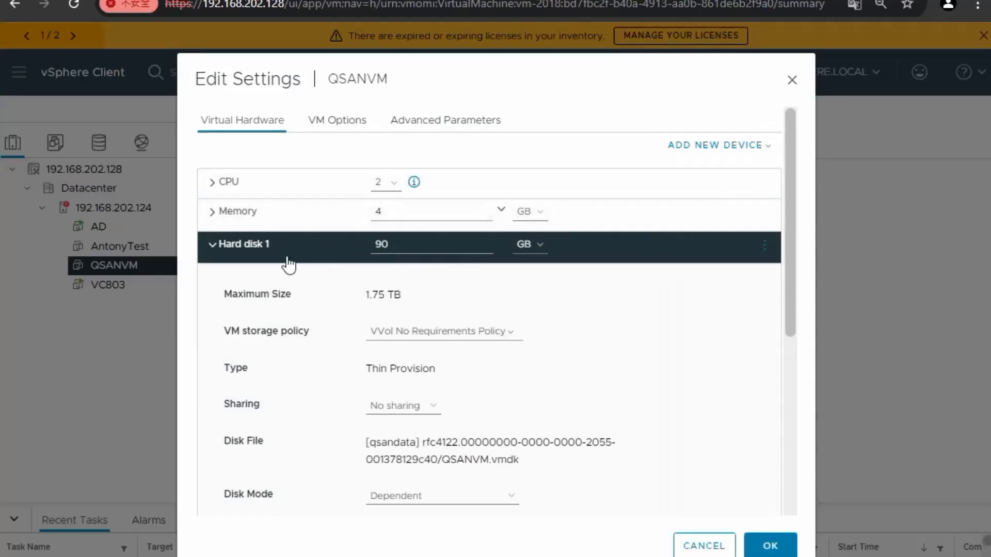
{"action": "left_click", "coordinate": [241, 251]}
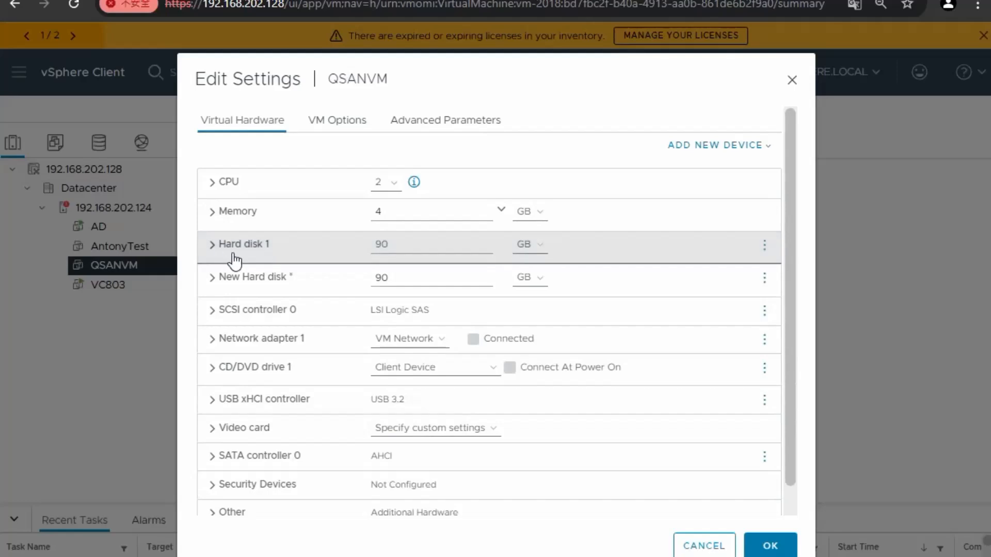
{"action": "left_click", "coordinate": [403, 278]}
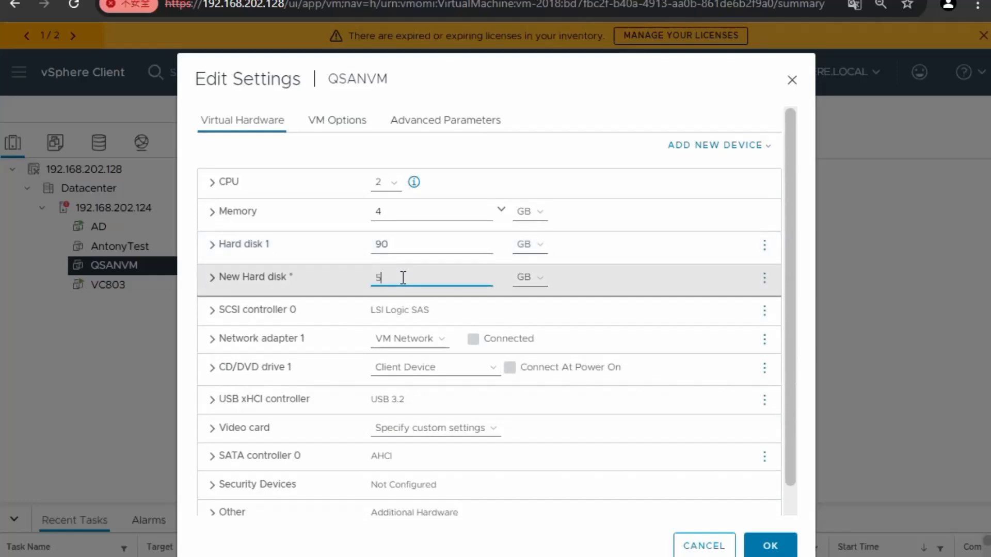
{"action": "left_click", "coordinate": [769, 546]}
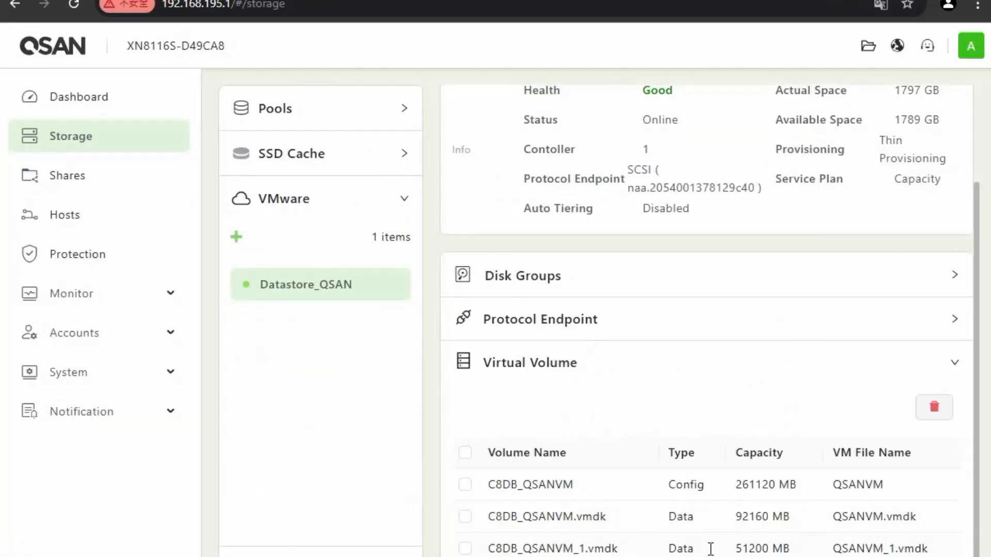
Highlight the new QSANVM_1.vmdk volume's 51200 MB capacity in the QSAN volume list
{"action": "left_click_drag", "start_coordinate": [737, 549], "coordinate": [801, 552]}
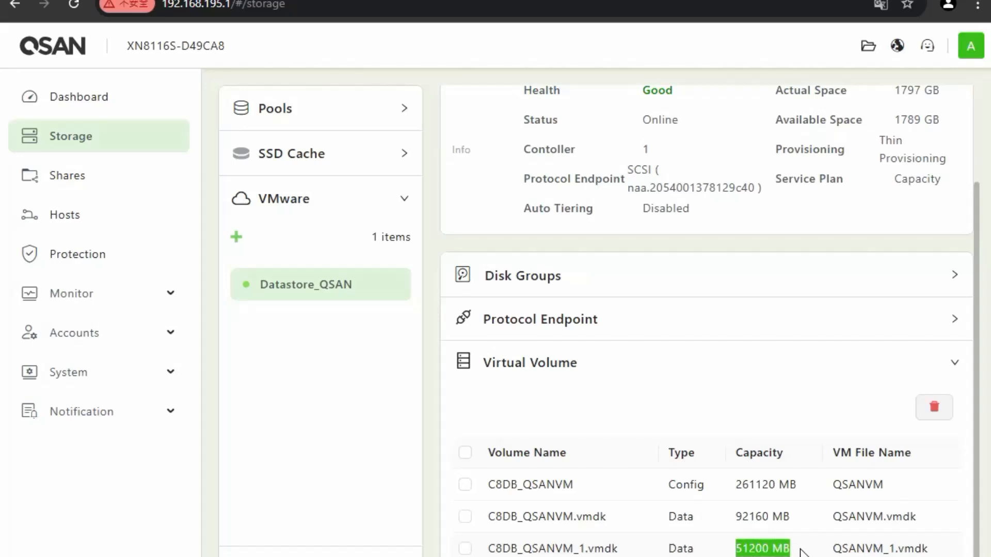
{"action": "left_click", "coordinate": [786, 550]}
{"action": "left_click_drag", "start_coordinate": [734, 551], "coordinate": [786, 550]}
{"action": "left_click", "coordinate": [780, 550]}
{"action": "scroll", "coordinate": [779, 551], "scroll_direction": "down", "scroll_amount": 1}
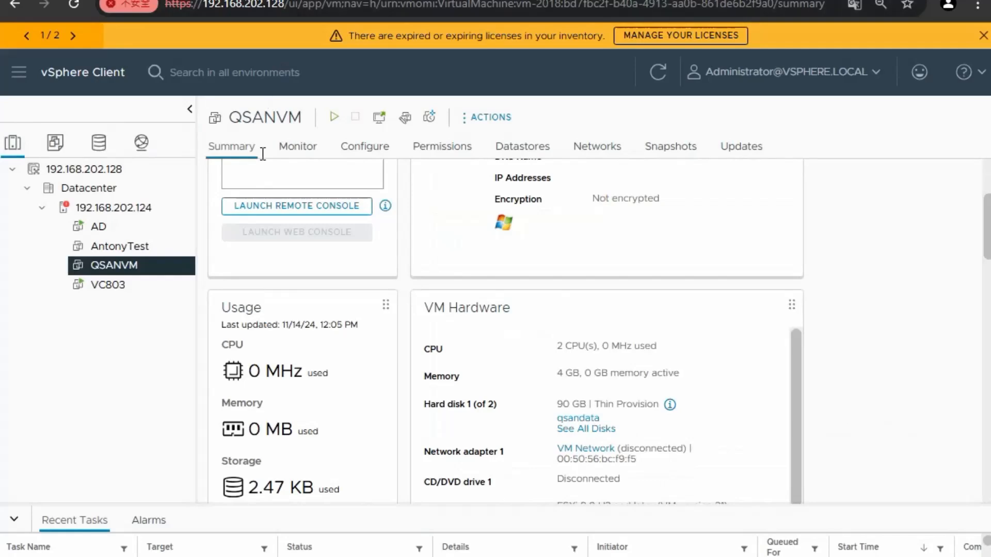
Power on QSANVM from its right-click action list
{"action": "scroll", "coordinate": [307, 303], "scroll_direction": "up", "scroll_amount": 3}
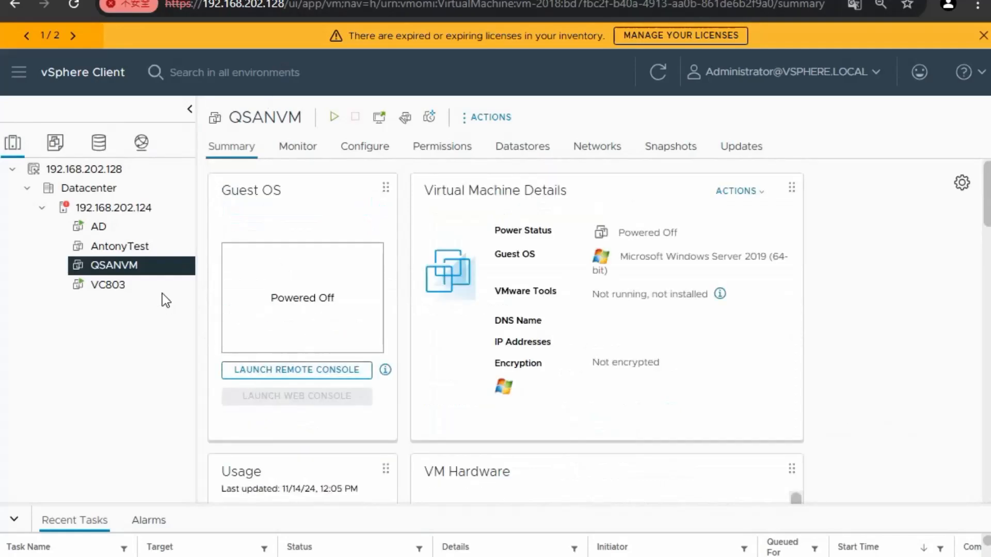
{"action": "right_click", "coordinate": [150, 269]}
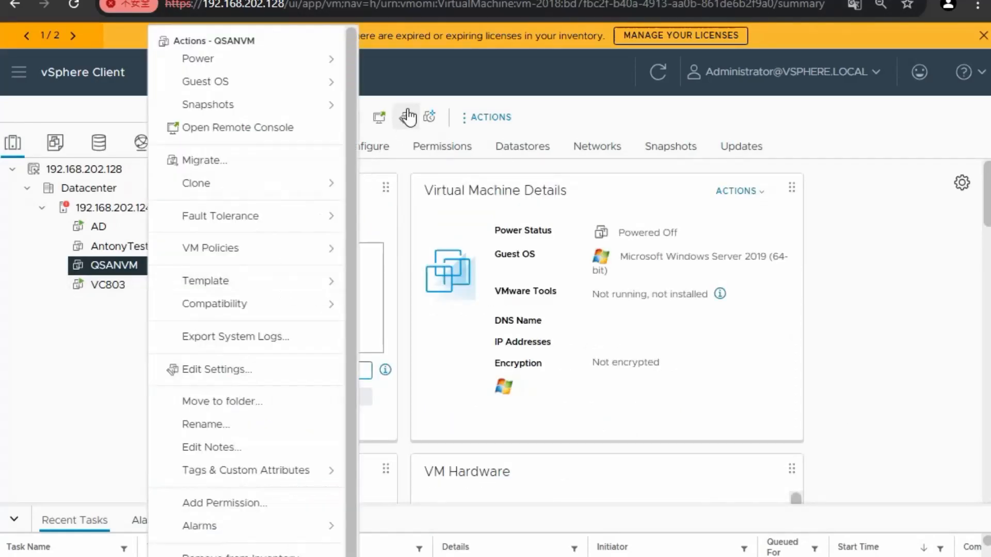
{"action": "left_click", "coordinate": [365, 100]}
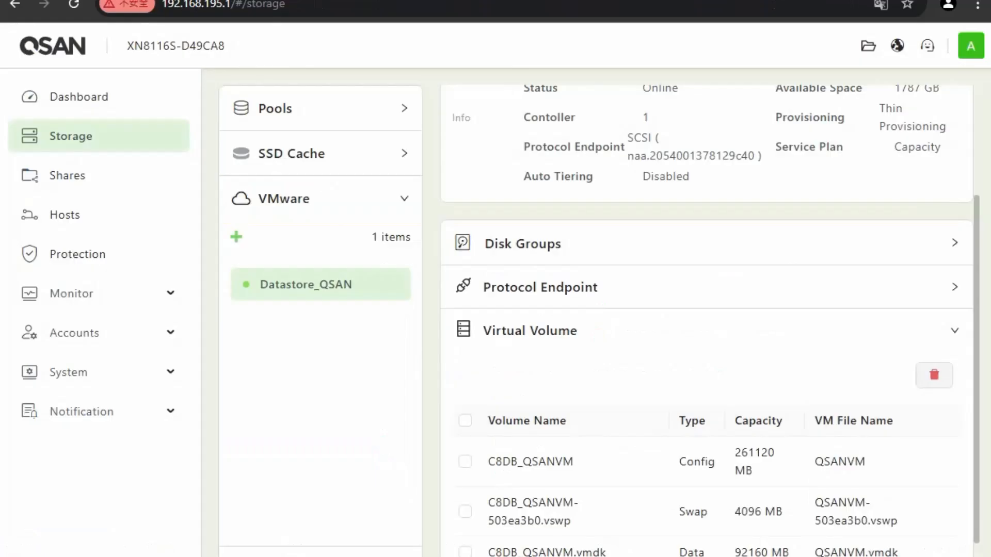
Scroll QSANVM's virtual volumes and highlight the new 4096 MB swap volume
{"action": "scroll", "coordinate": [697, 471], "scroll_direction": "down", "scroll_amount": 2}
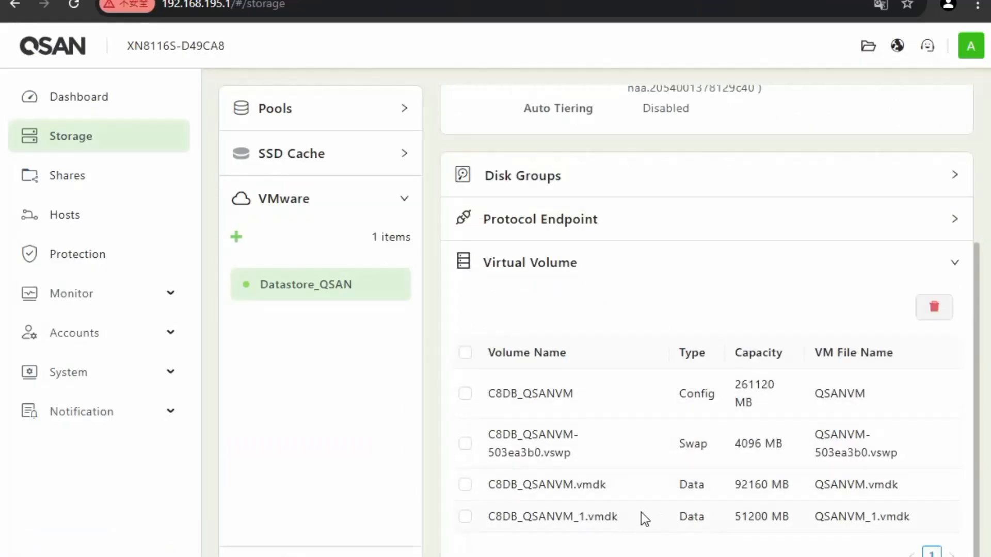
{"action": "left_click_drag", "start_coordinate": [680, 444], "coordinate": [777, 440]}
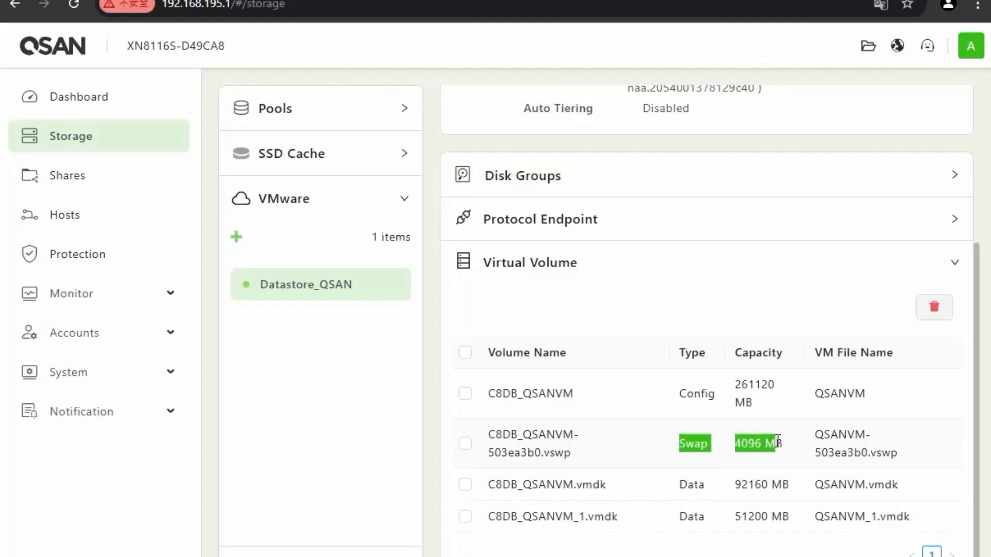
{"action": "left_click", "coordinate": [741, 444]}
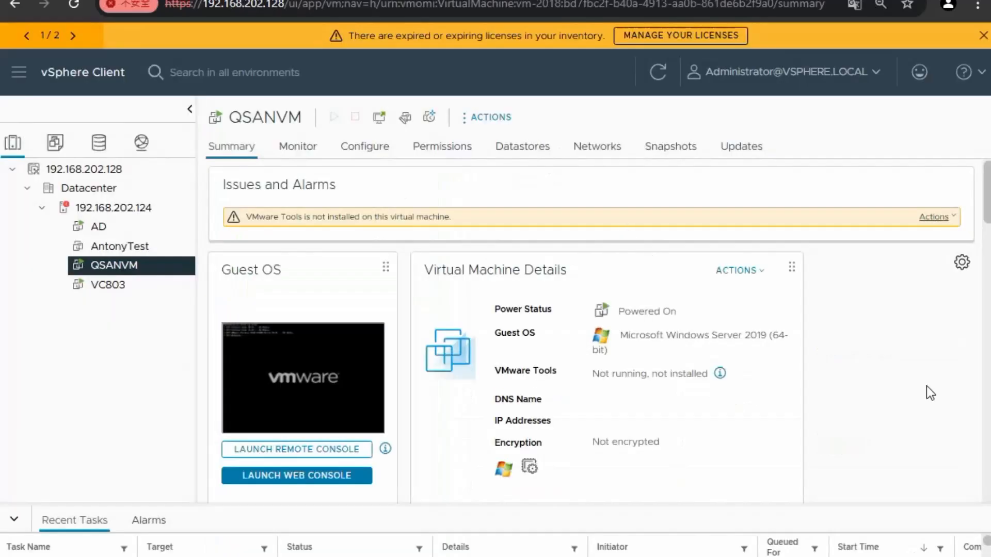
{"action": "scroll", "coordinate": [623, 375], "scroll_direction": "down", "scroll_amount": 2}
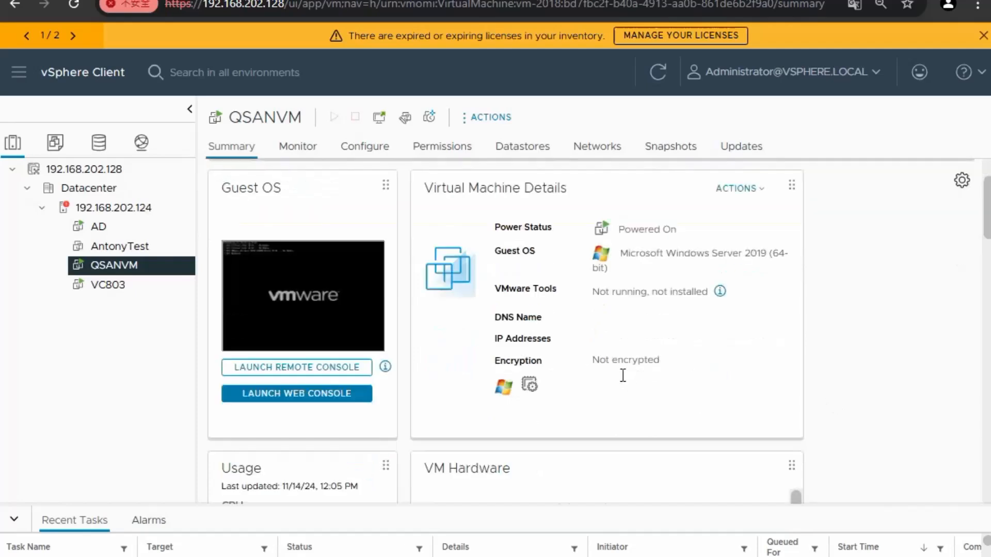
{"action": "scroll", "coordinate": [612, 378], "scroll_direction": "down", "scroll_amount": 3}
{"action": "left_click_drag", "start_coordinate": [557, 370], "coordinate": [683, 376]}
{"action": "left_click", "coordinate": [631, 375]}
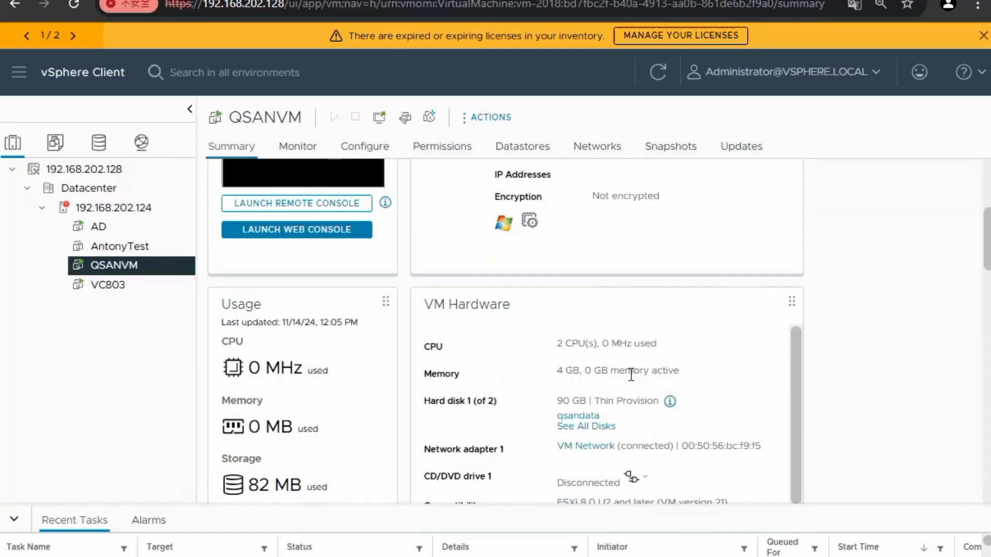
{"action": "scroll", "coordinate": [645, 388], "scroll_direction": "down", "scroll_amount": 1}
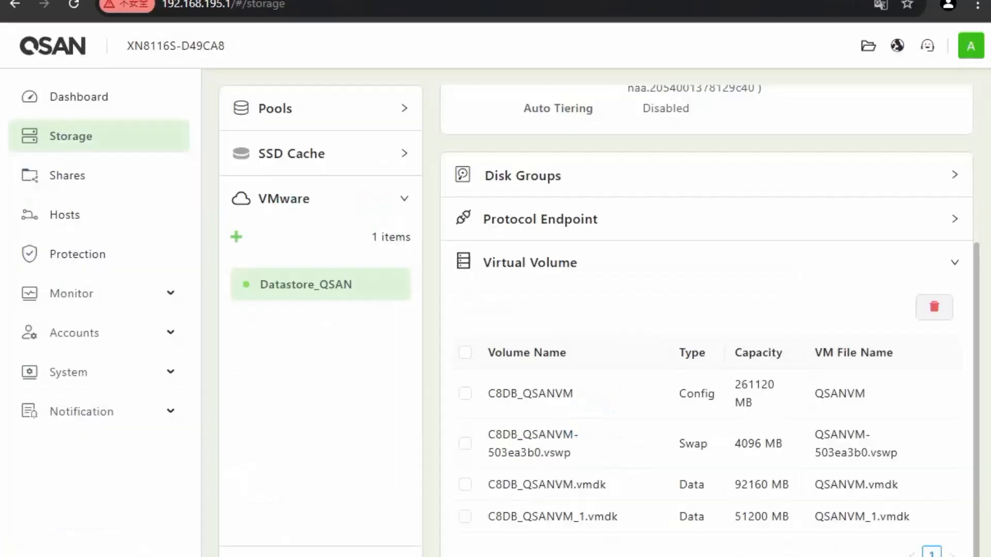